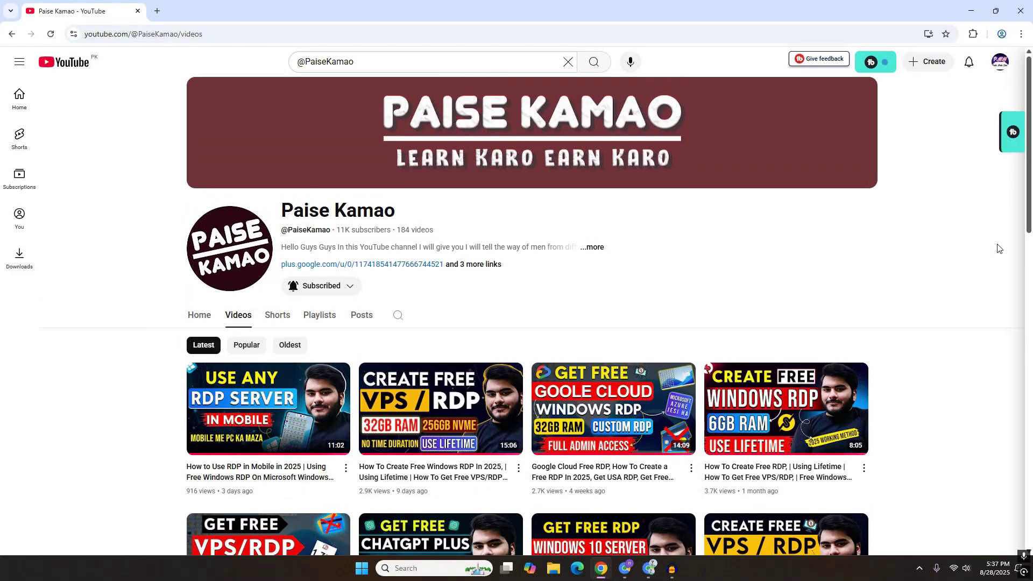
# - Hide the YouTube window and search Google for 'free rdp hosting' in the other Chrome window
pyautogui.moveTo(1030, 231); pyautogui.dragTo(1030, 258)
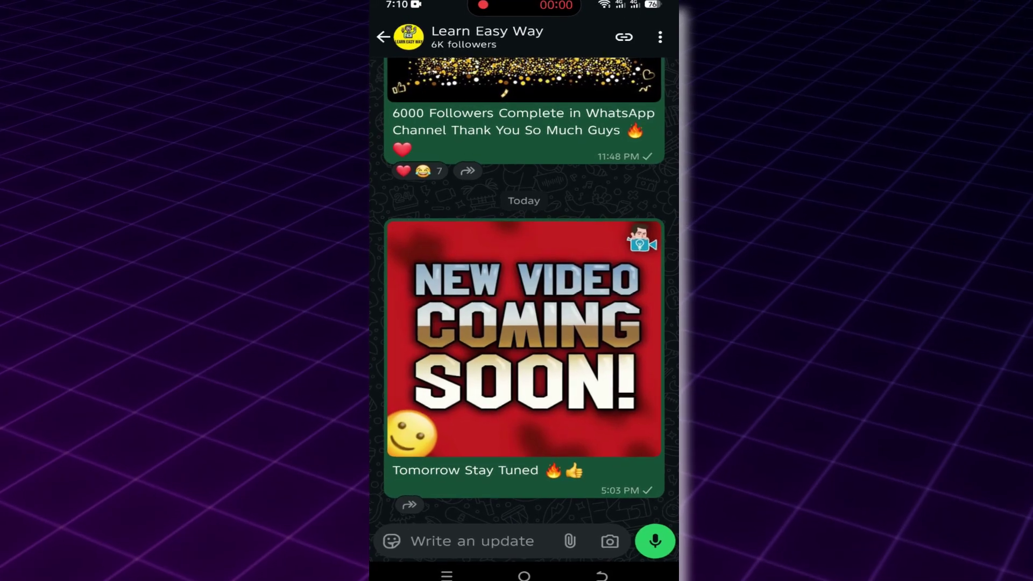
pyautogui.scroll(15, 613, 263)
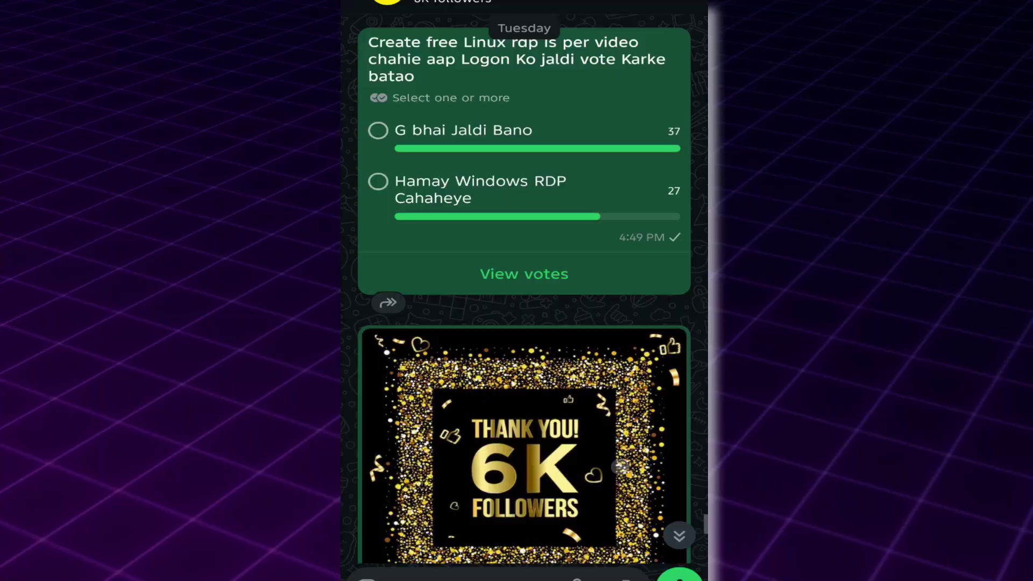
pyautogui.scroll(10, 524, 291)
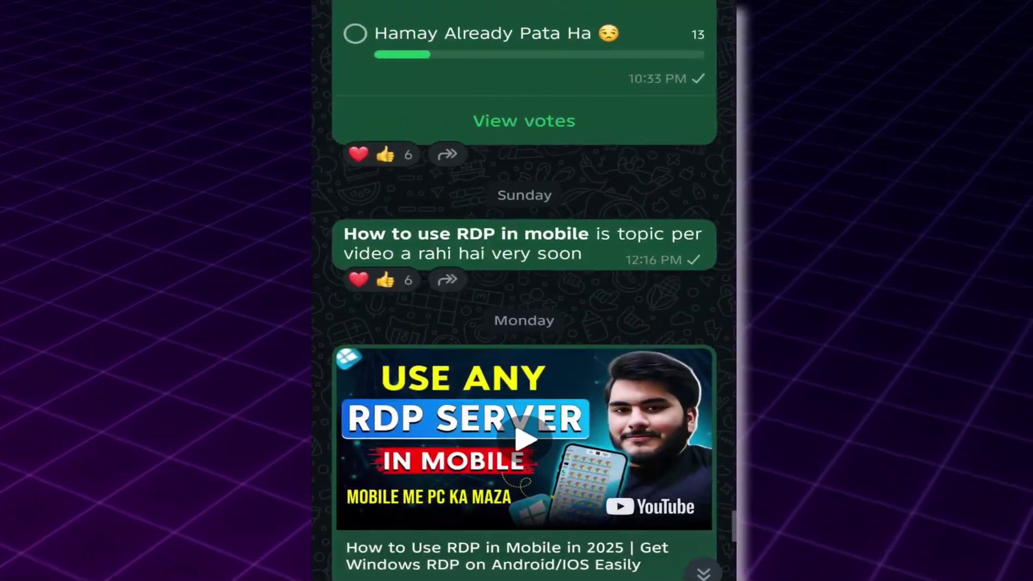
pyautogui.scroll(10, 525, 290)
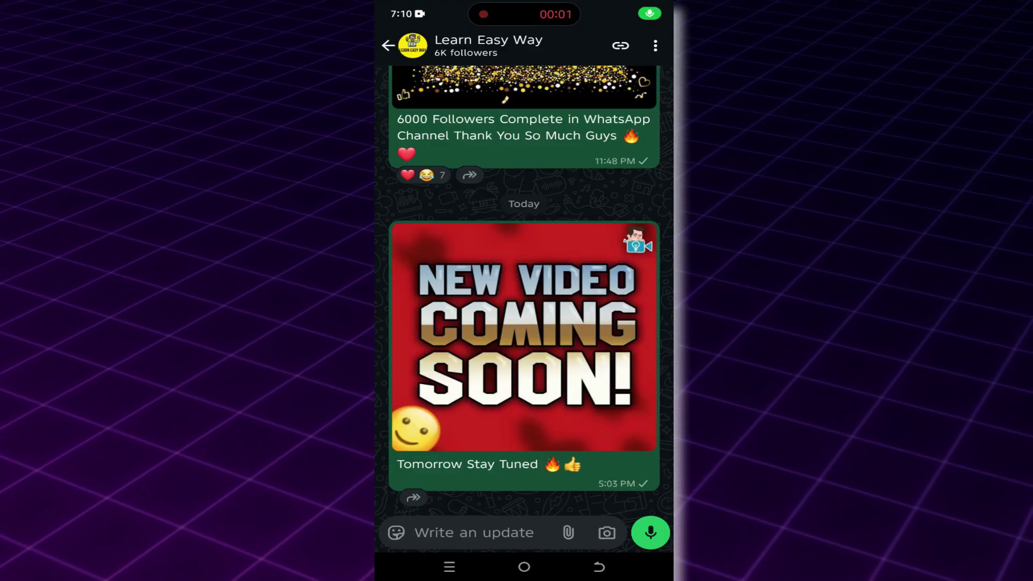
pyautogui.scroll(10, 598, 310)
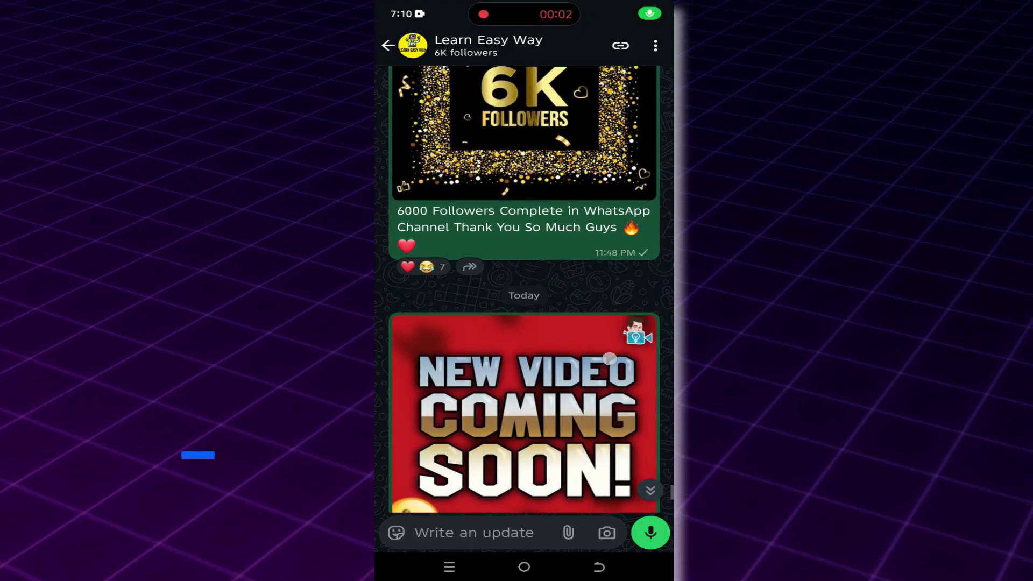
pyautogui.scroll(15, 597, 310)
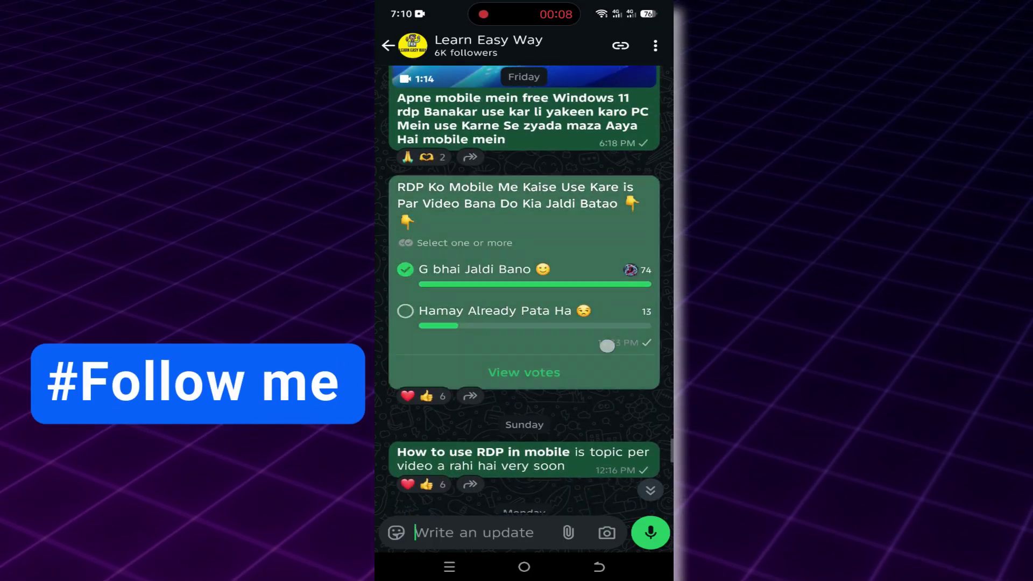
pyautogui.scroll(10, 524, 290)
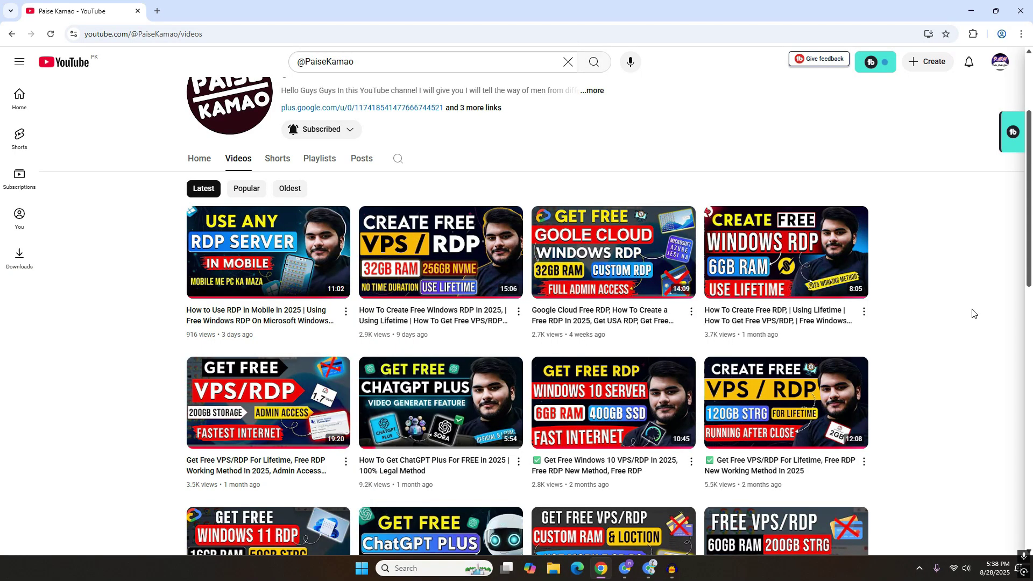
pyautogui.click(970, 11)
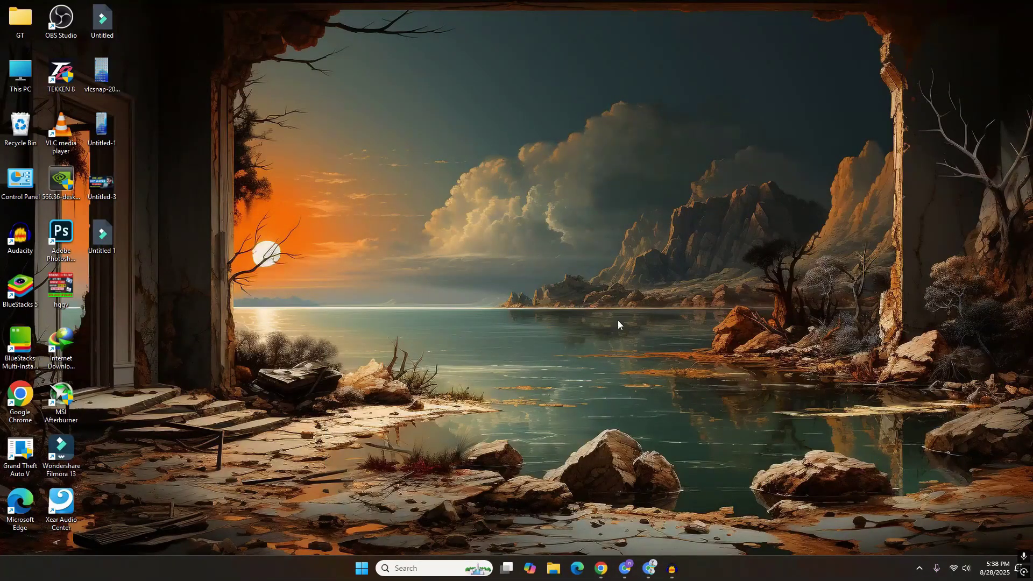
pyautogui.click(649, 569)
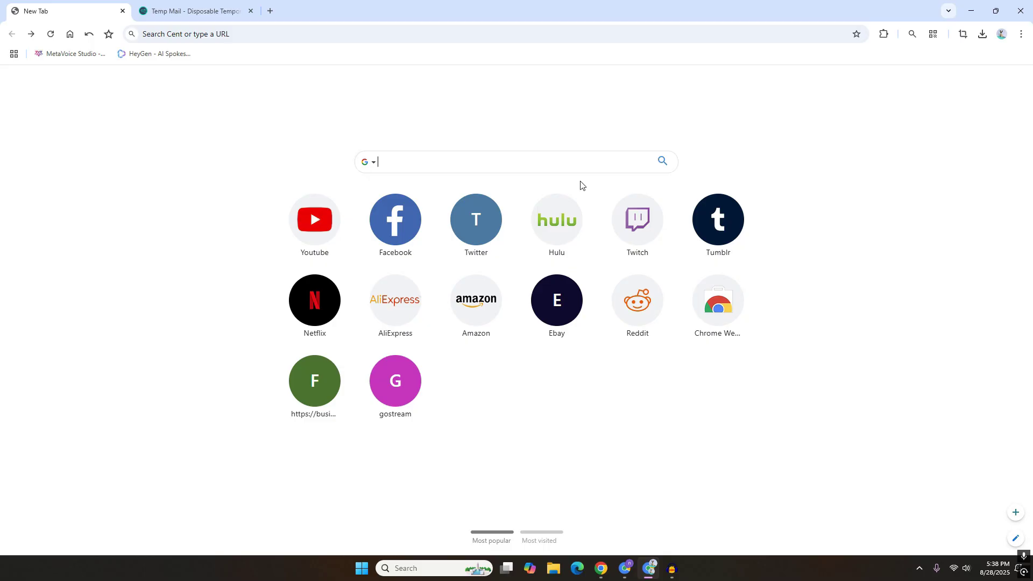
pyautogui.write('free')
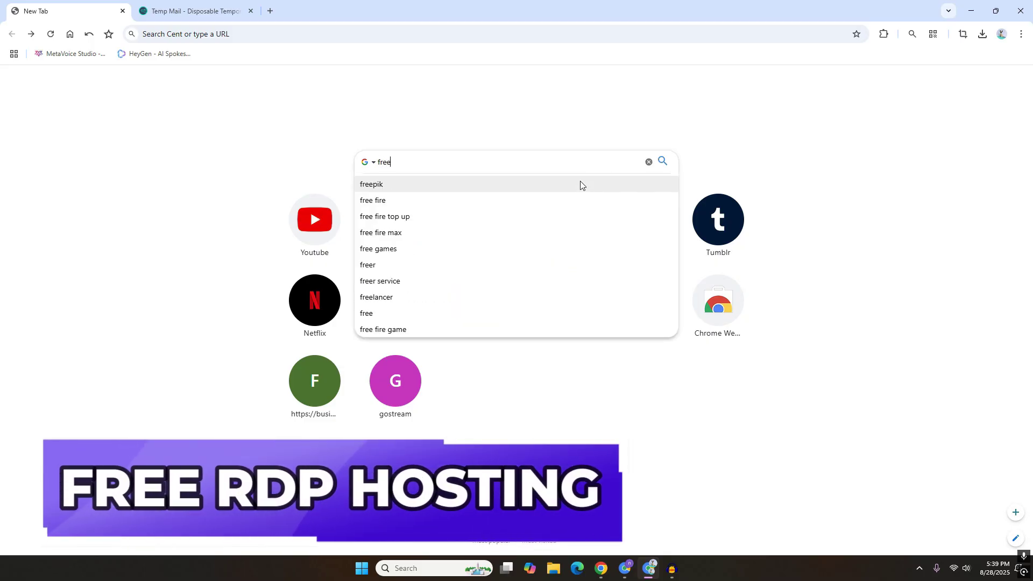
pyautogui.write(' rd')
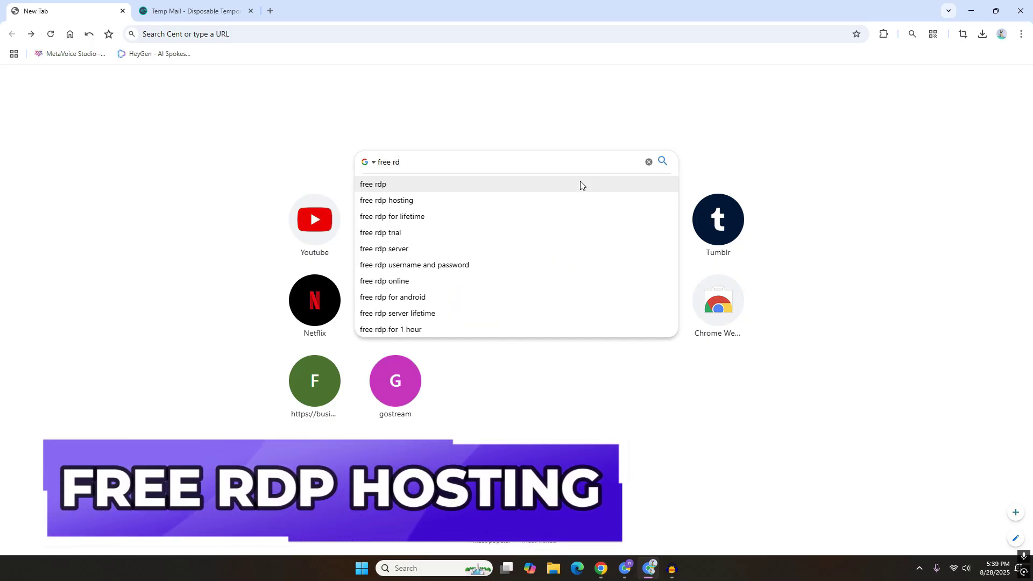
pyautogui.press('Down')
pyautogui.press('Return')
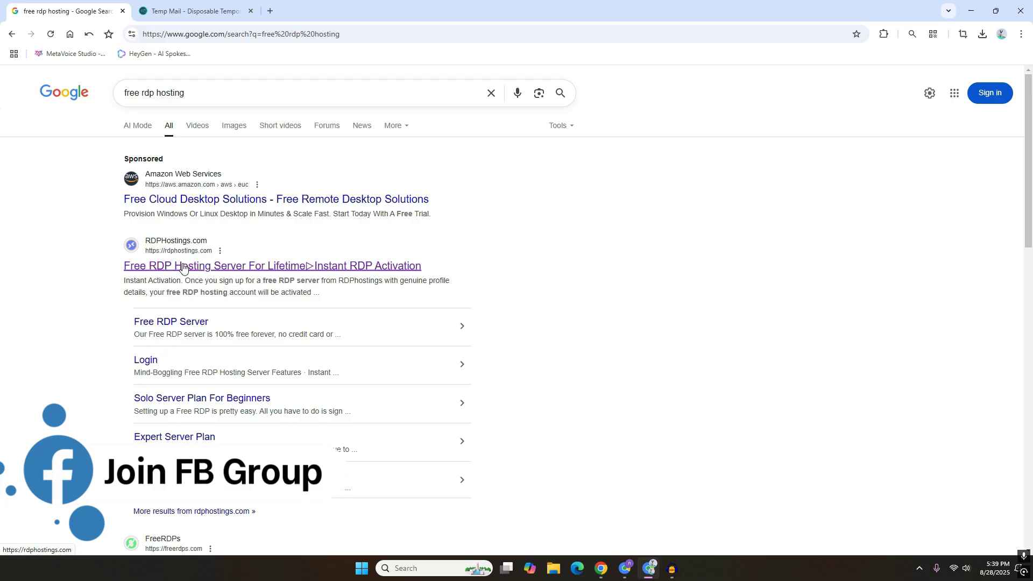
# - Open the RDPHostings.com search result in a new tab and switch to it
pyautogui.rightClick(283, 264)
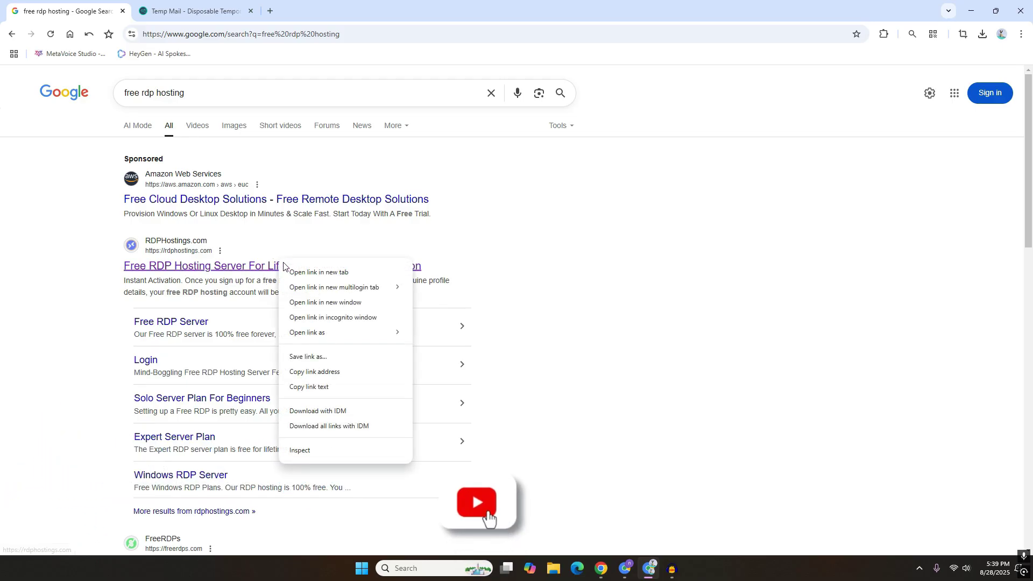
pyautogui.click(315, 273)
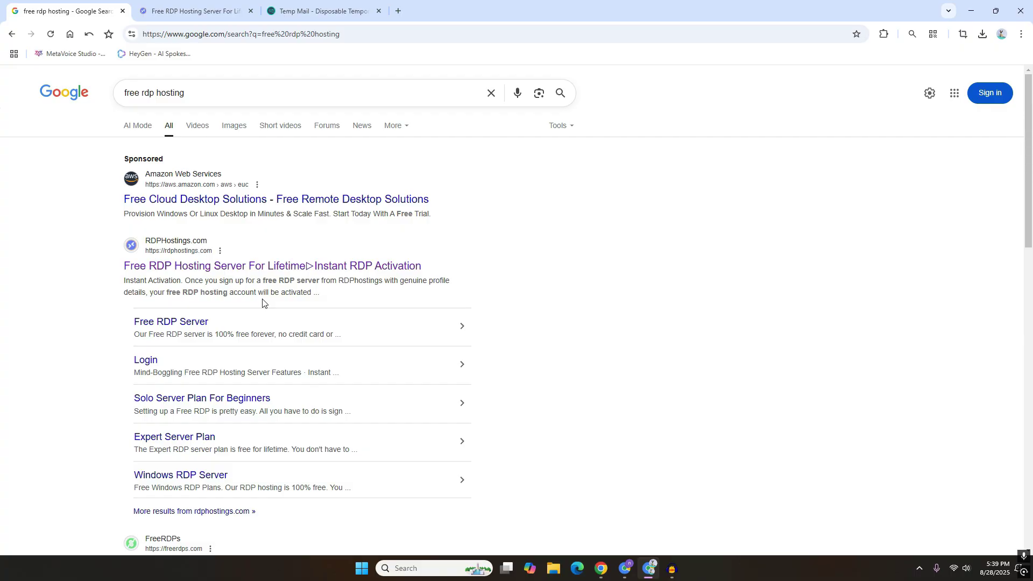
pyautogui.click(179, 5)
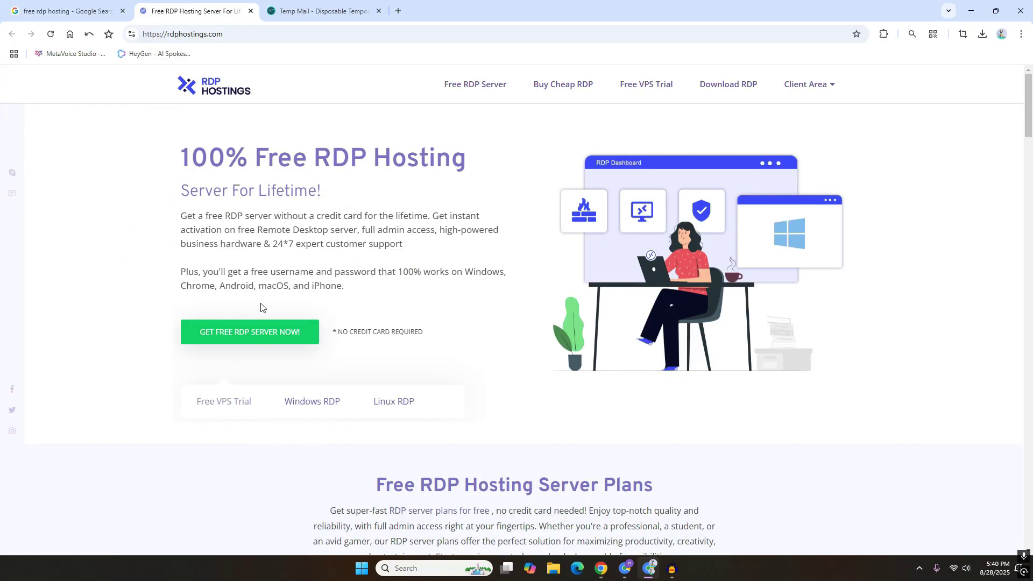
# - Jump to the free server plans and highlight the Solo Server and Expert Server names
pyautogui.click(242, 342)
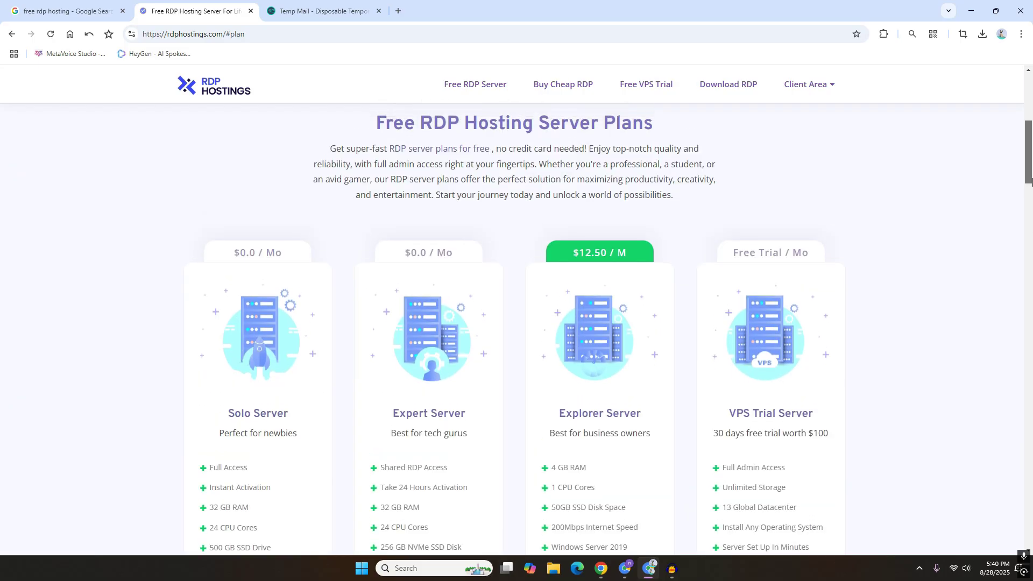
pyautogui.moveTo(1030, 182); pyautogui.dragTo(1029, 196)
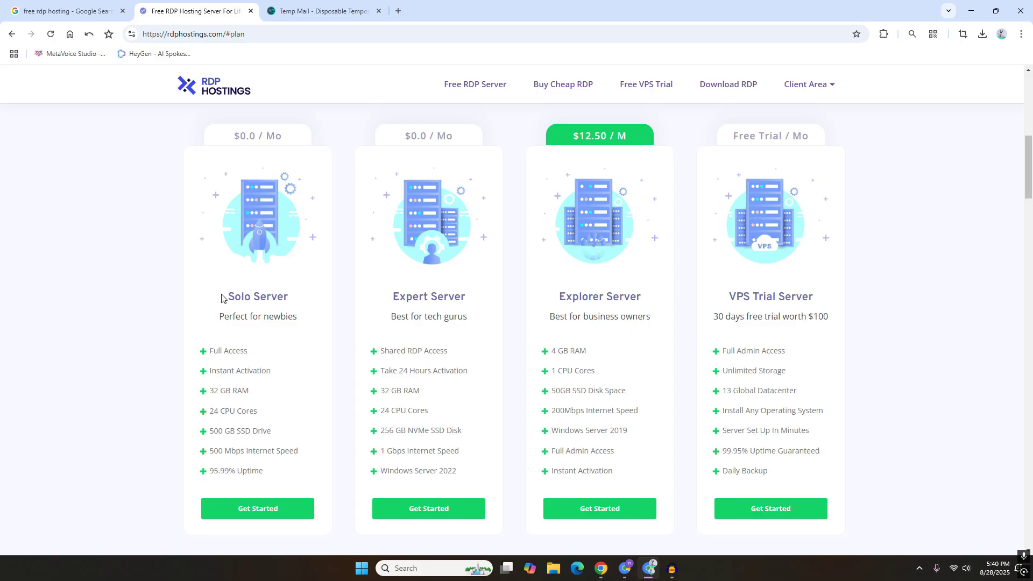
pyautogui.moveTo(221, 297); pyautogui.dragTo(282, 292)
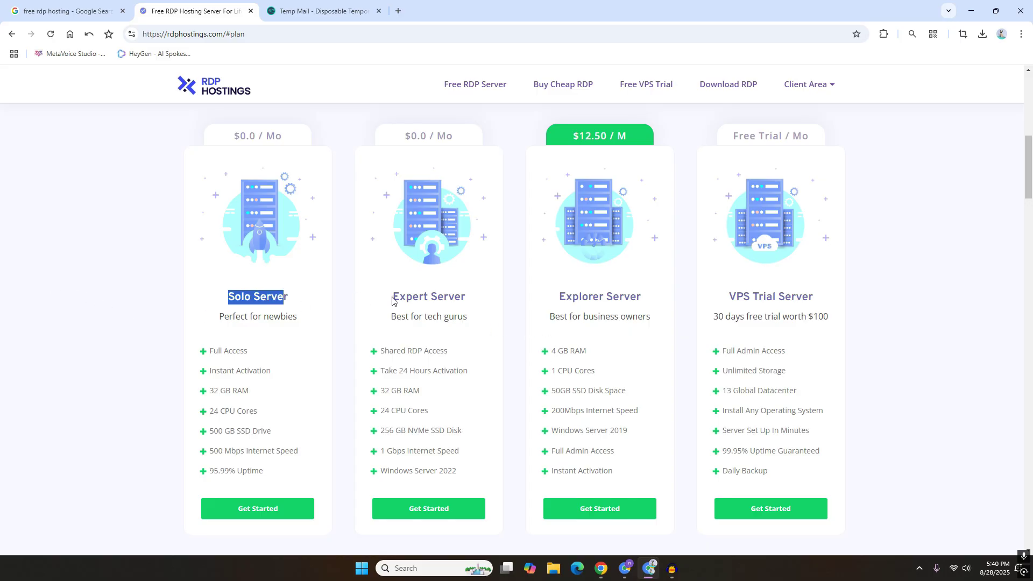
pyautogui.moveTo(392, 300); pyautogui.dragTo(461, 302)
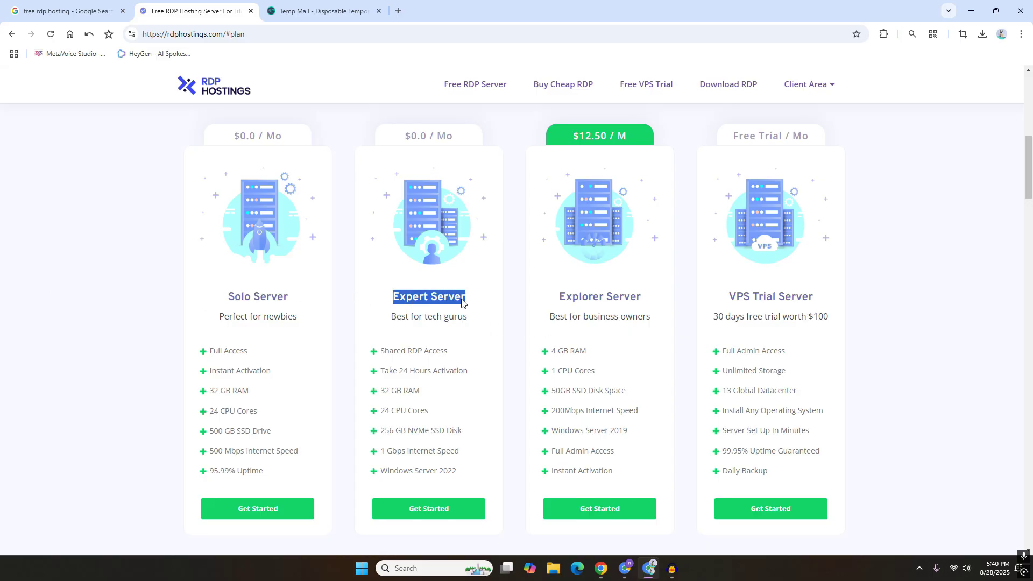
pyautogui.click(415, 295)
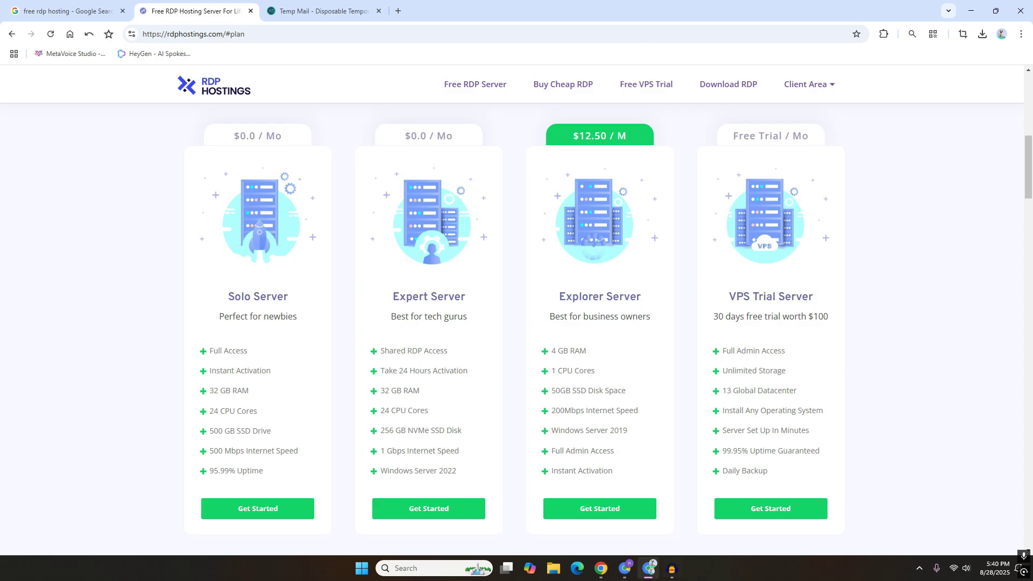
pyautogui.click(601, 568)
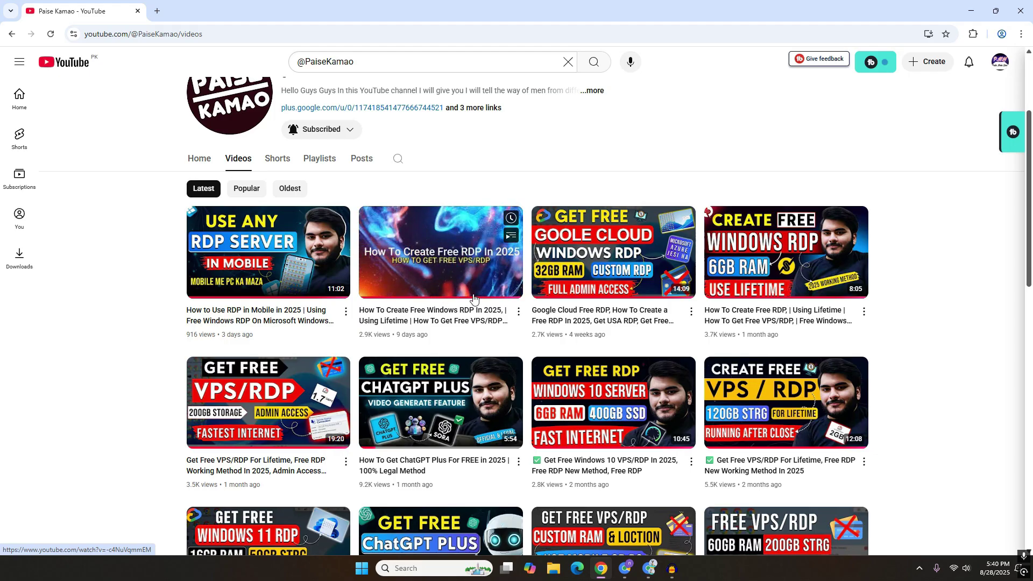
pyautogui.click(971, 11)
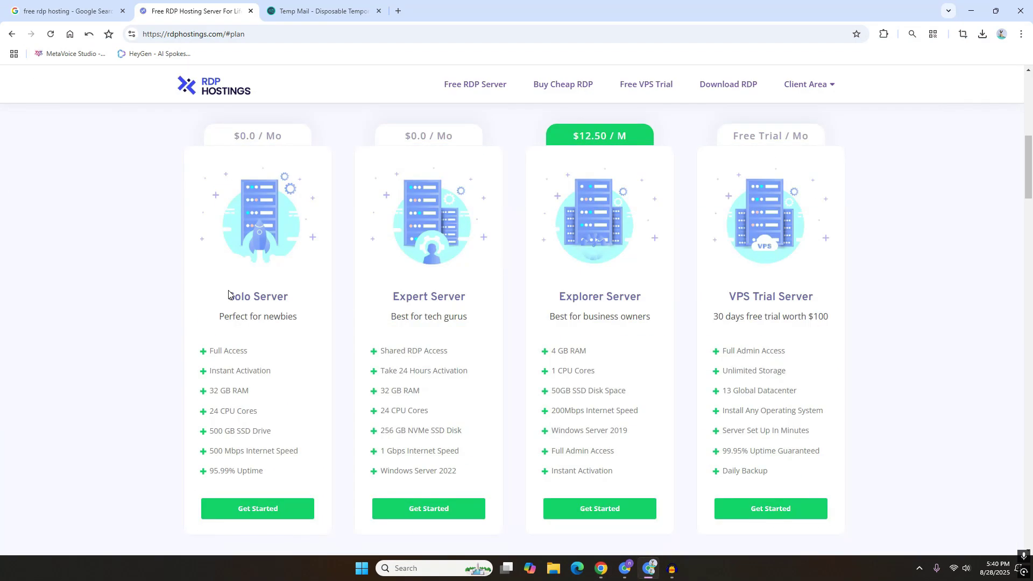
pyautogui.moveTo(235, 297); pyautogui.dragTo(273, 303)
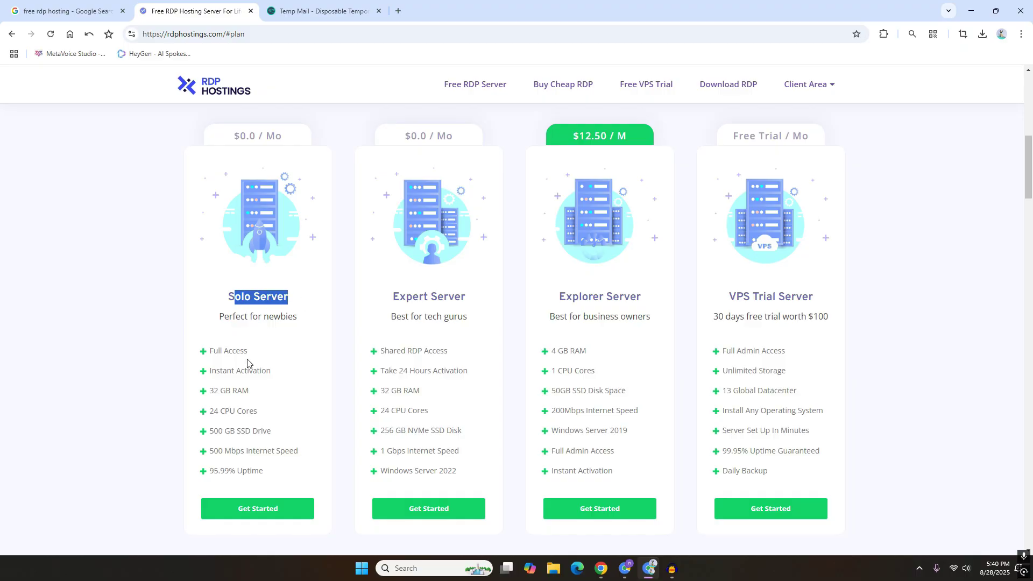
pyautogui.click(248, 425)
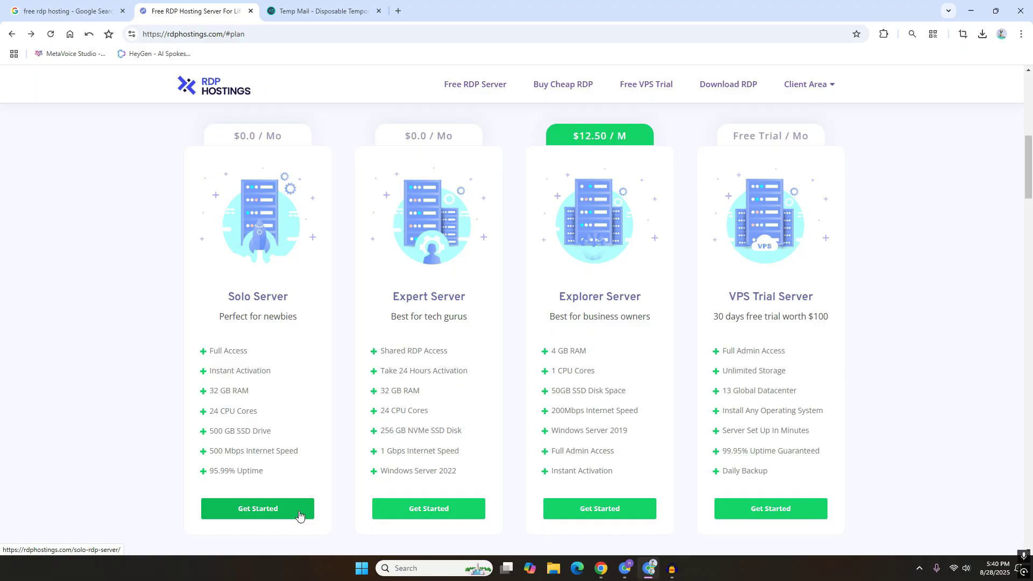
# - Choose the Solo Server plan and start the Solo Free Server sign-up
pyautogui.click(269, 510)
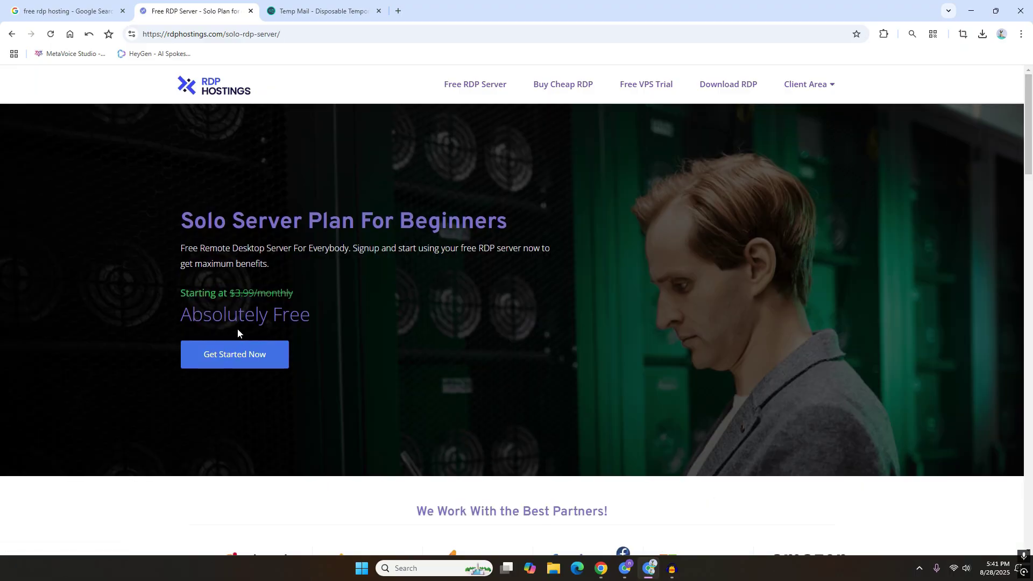
pyautogui.moveTo(213, 311); pyautogui.dragTo(293, 305)
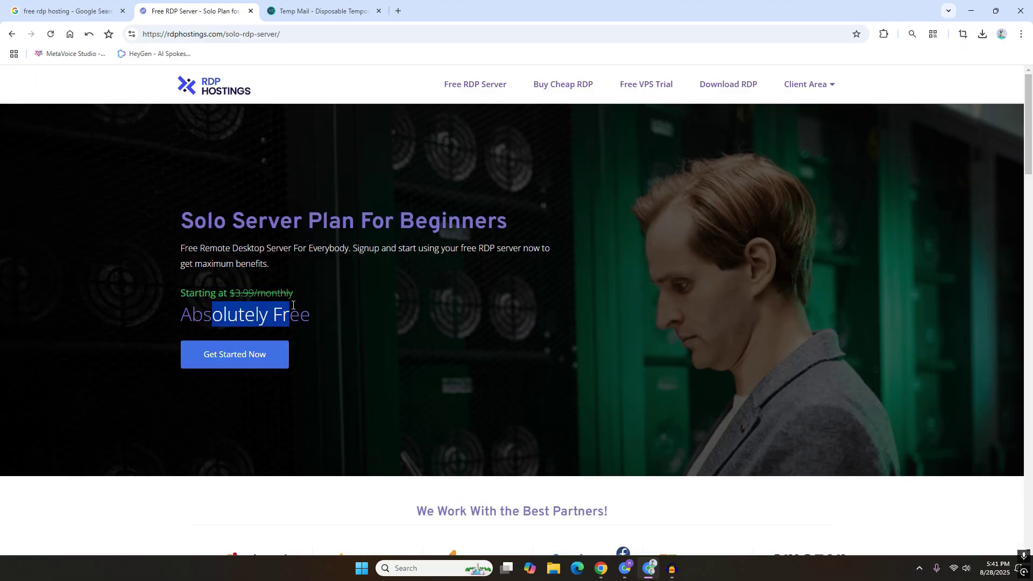
pyautogui.click(234, 355)
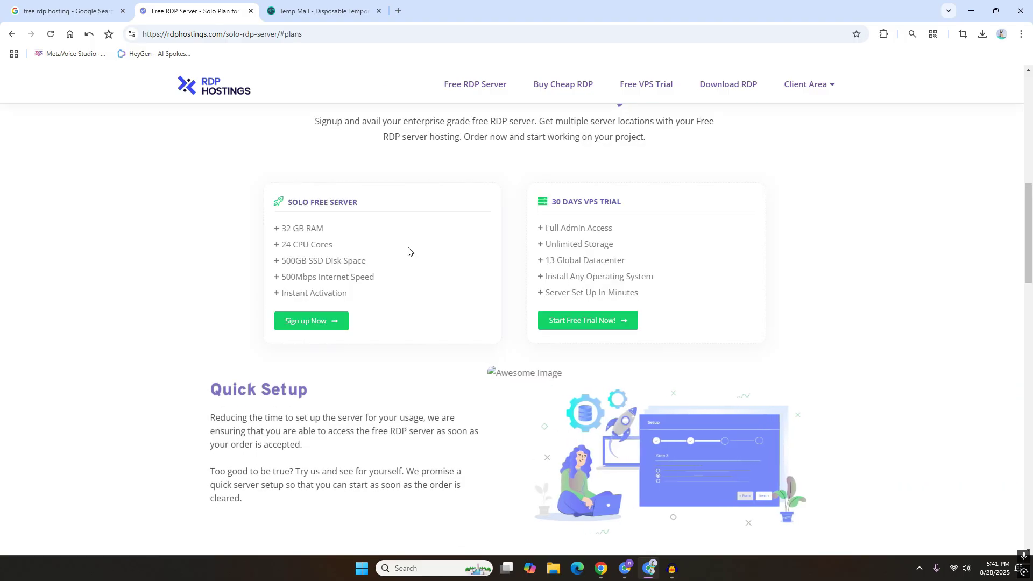
pyautogui.click(308, 328)
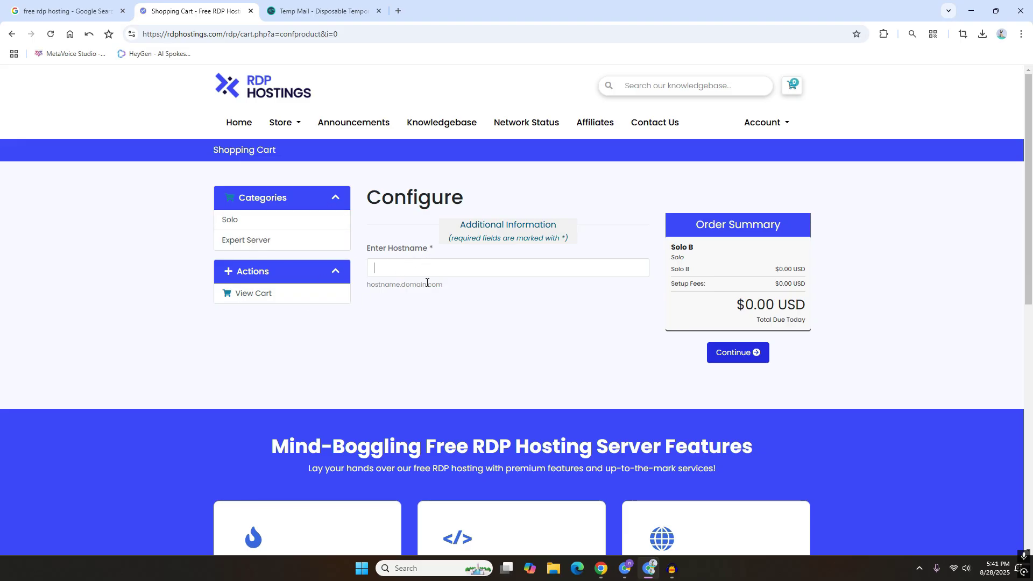
# - Enter a hostname for the Solo B server and continue to Review & Checkout
pyautogui.click(425, 275)
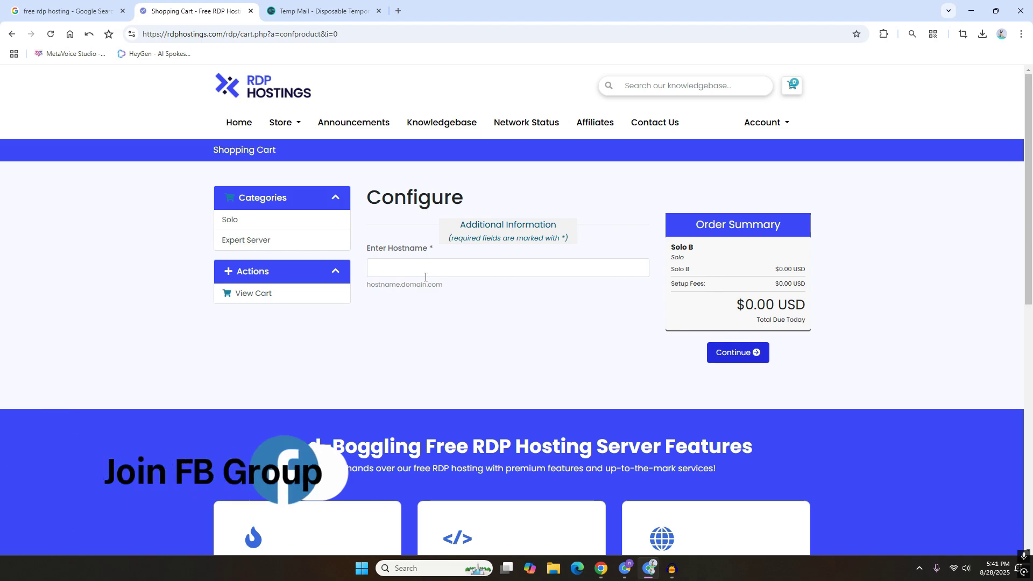
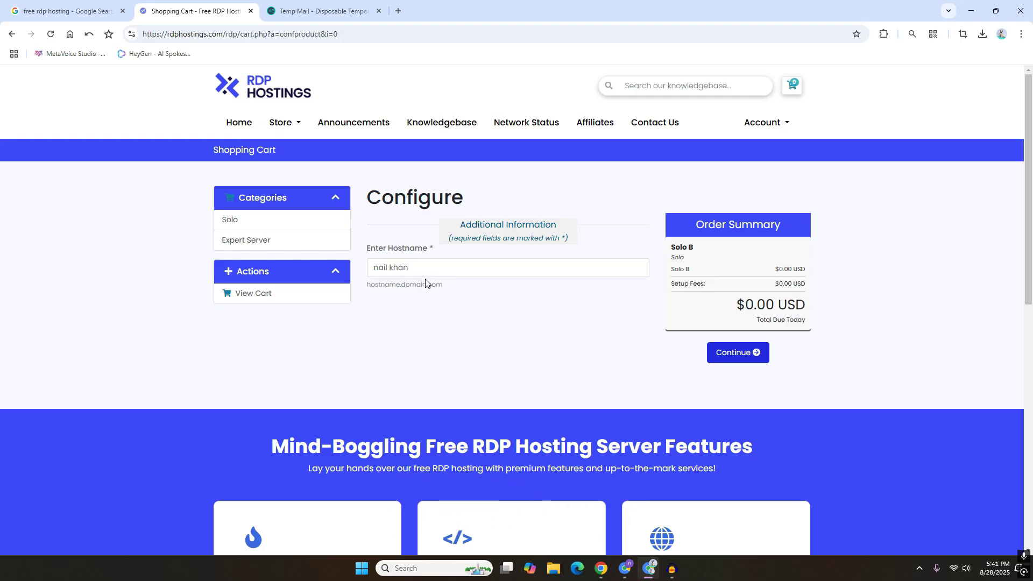
pyautogui.click(746, 354)
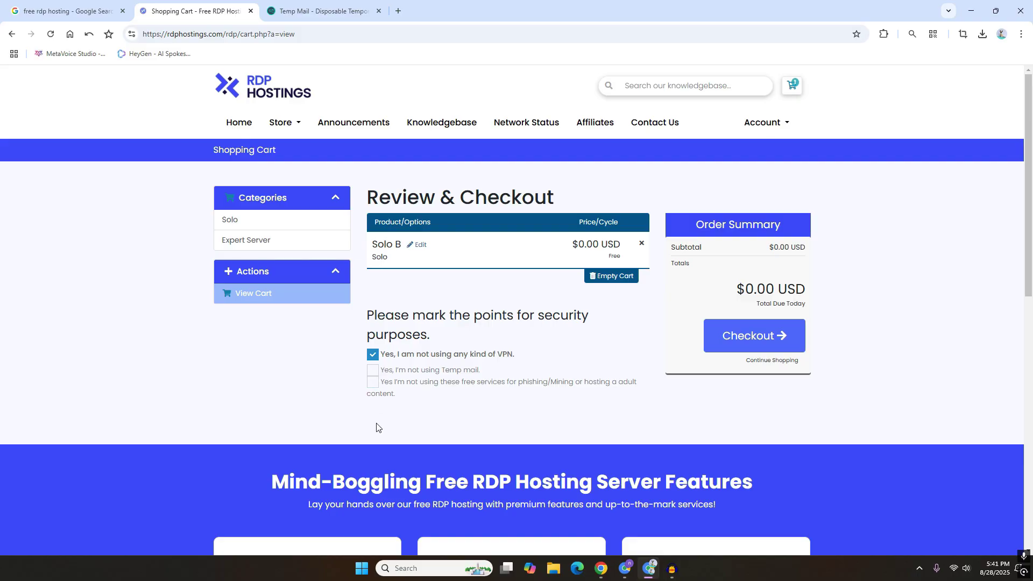
# - Tick the no Temp mail and no phishing/mining declarations, then proceed to Checkout
pyautogui.click(373, 370)
pyautogui.click(373, 383)
pyautogui.click(770, 339)
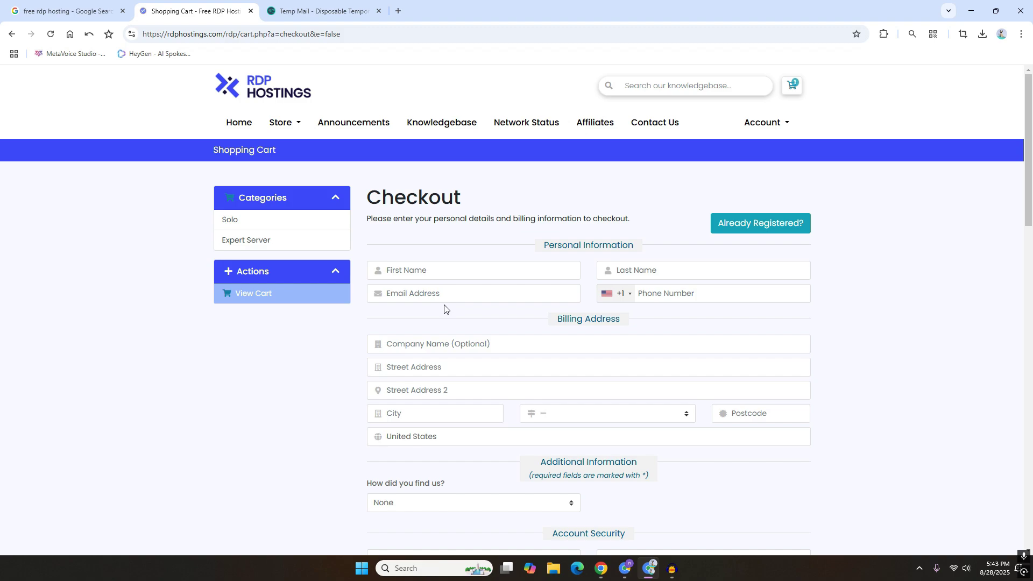
# - Paste the e-mail address and enter a phone number with the Pakistan +92 code
pyautogui.rightClick(421, 294)
pyautogui.click(475, 383)
pyautogui.click(619, 293)
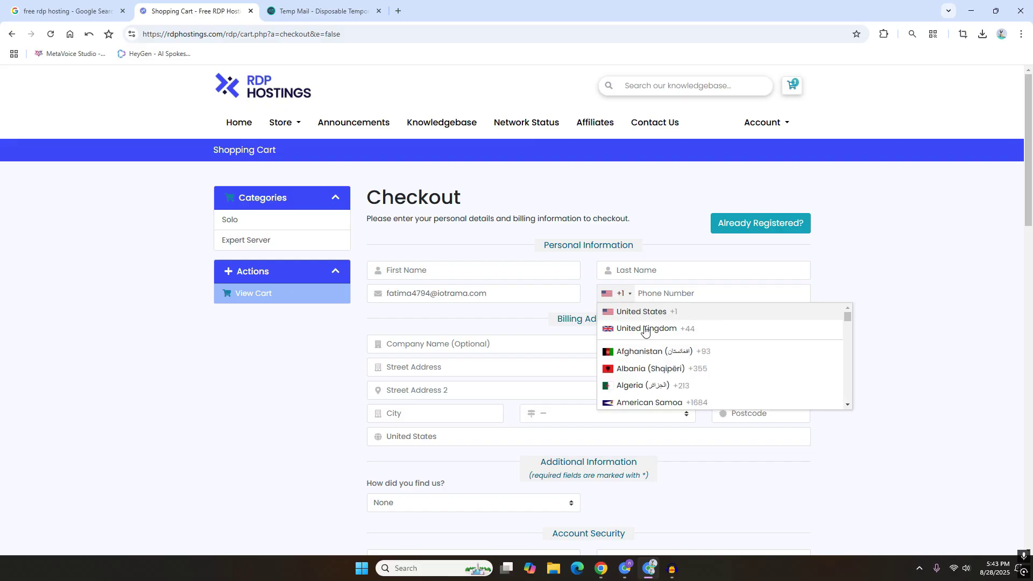
pyautogui.press('p')
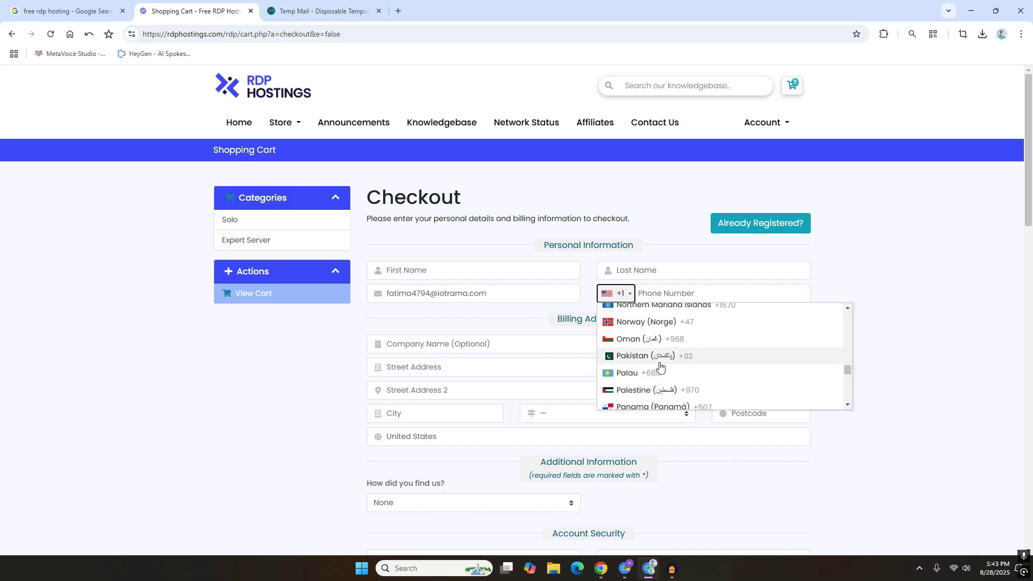
pyautogui.click(659, 360)
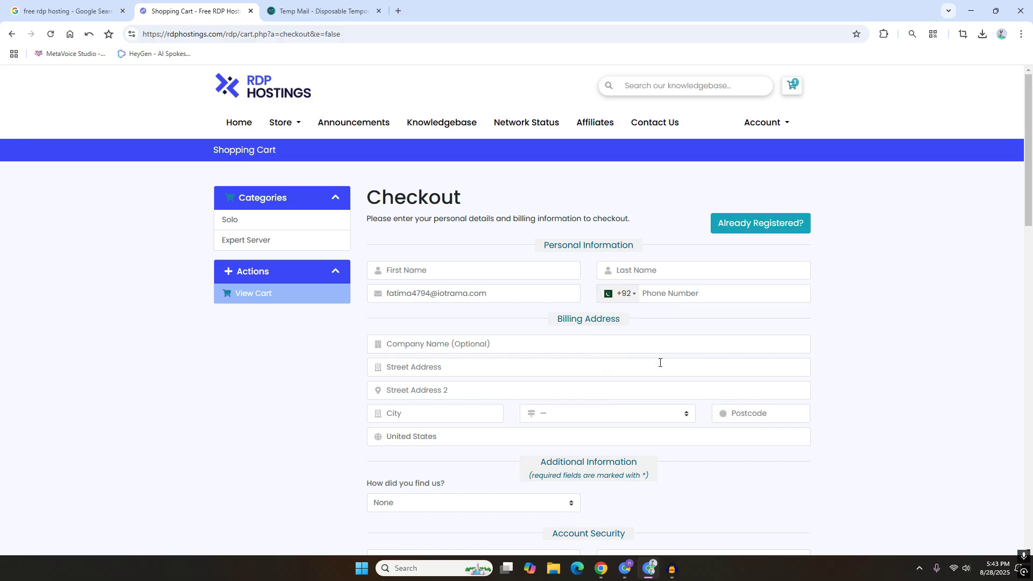
pyautogui.click(553, 351)
# - Set the billing country to Pakistan
pyautogui.click(447, 370)
pyautogui.click(484, 440)
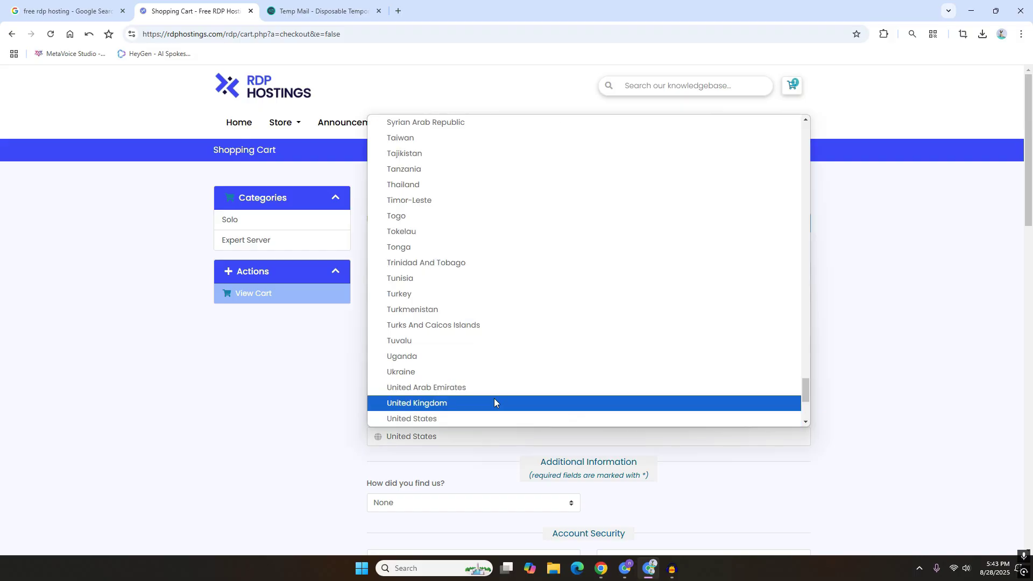
pyautogui.write('p')
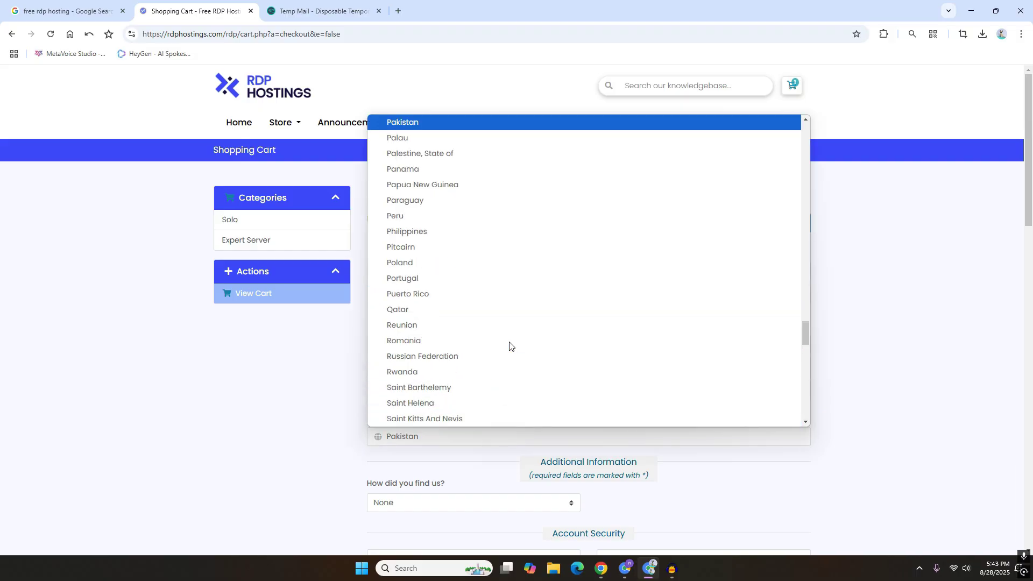
pyautogui.press('Return')
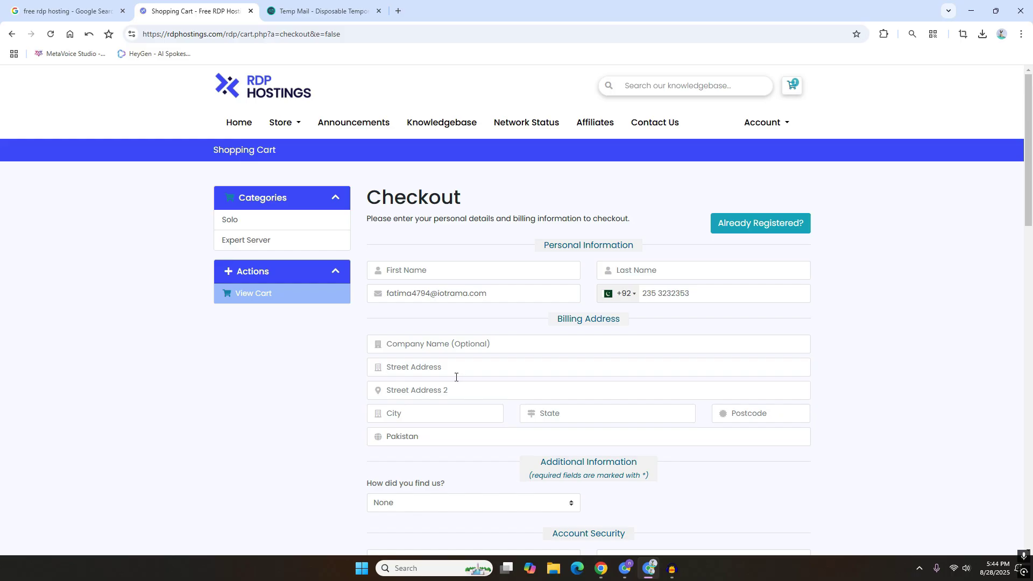
# - Type the street address and city, then Punjab as state and the postcode
pyautogui.write('hnfhn6')
pyautogui.write('sarg')
pyautogui.write('o')
pyautogui.write('d')
pyautogui.write('ha')
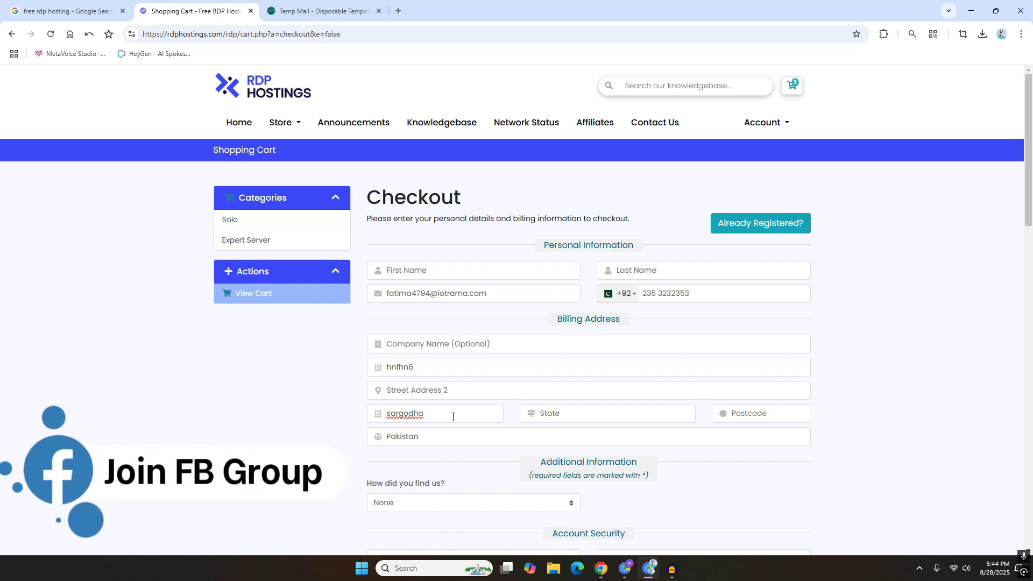
pyautogui.click(581, 413)
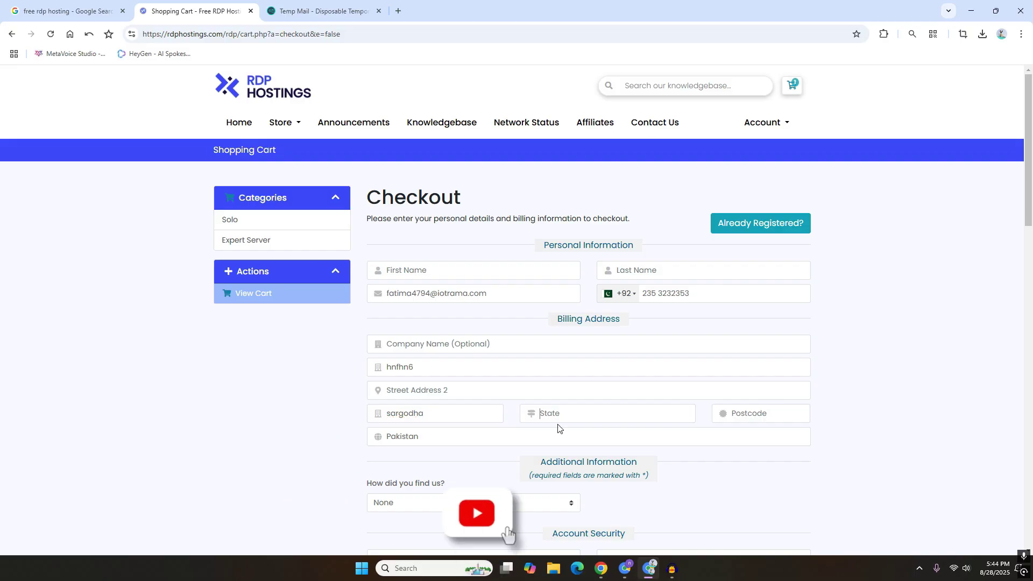
pyautogui.write('p')
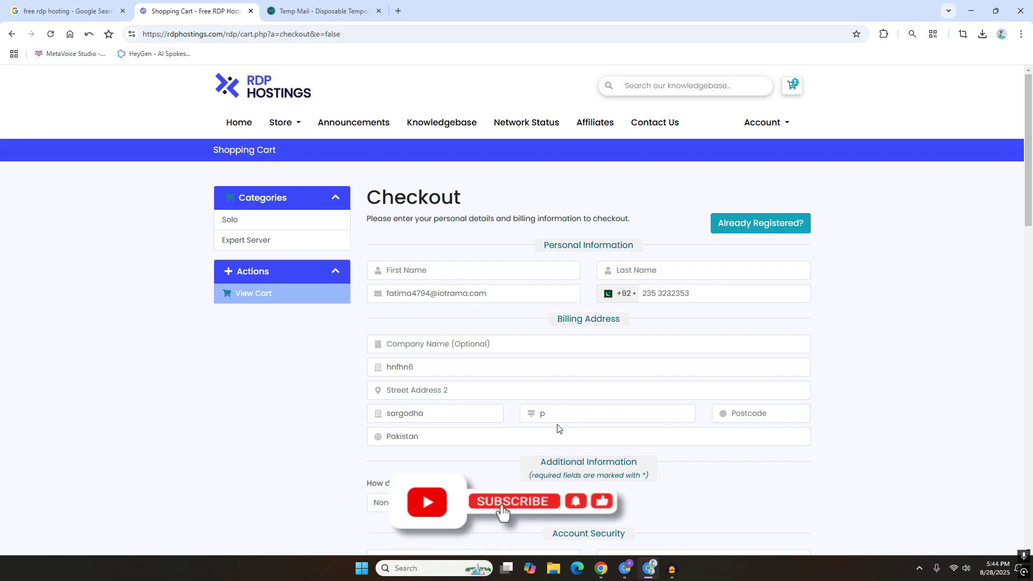
pyautogui.write('un')
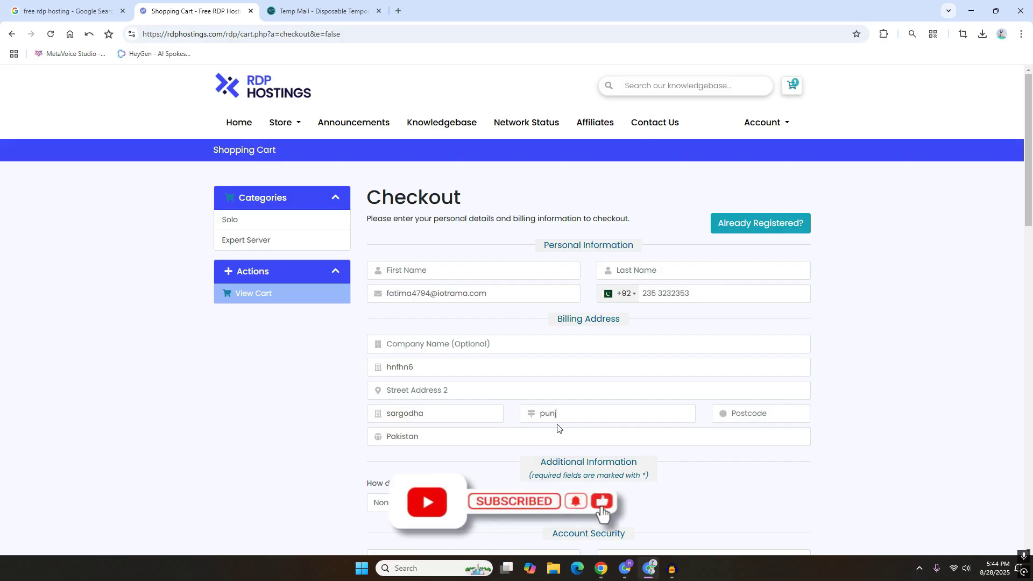
pyautogui.write('jab')
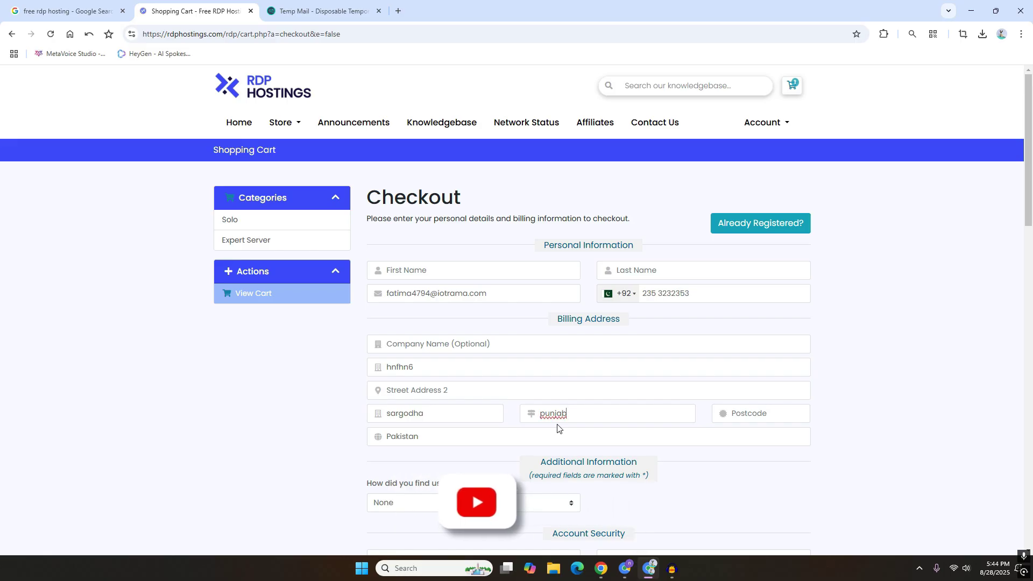
pyautogui.press('Tab')
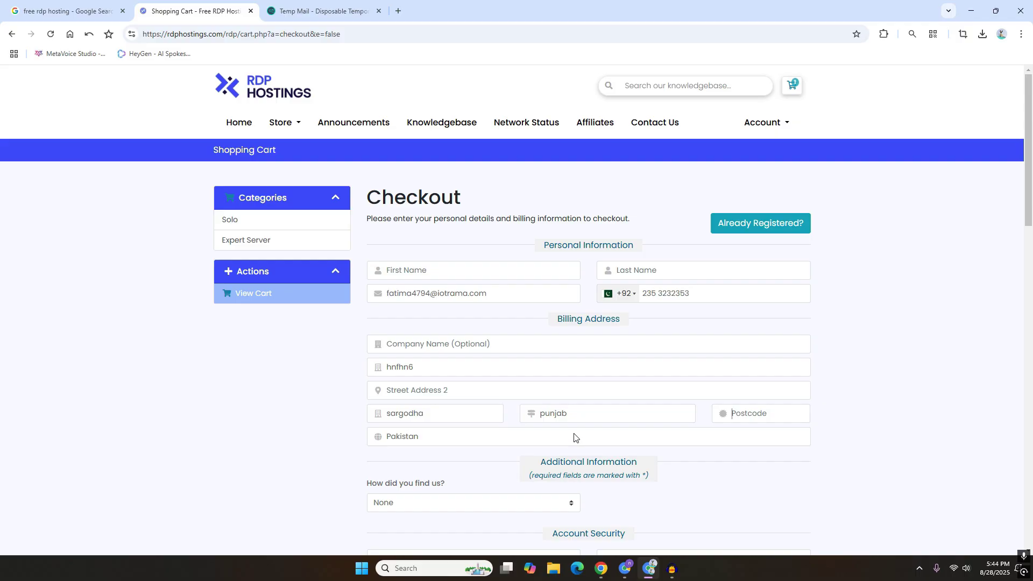
pyautogui.write('40100')
# - Answer Google for how the site was found
pyautogui.scroll(-3, 495, 344)
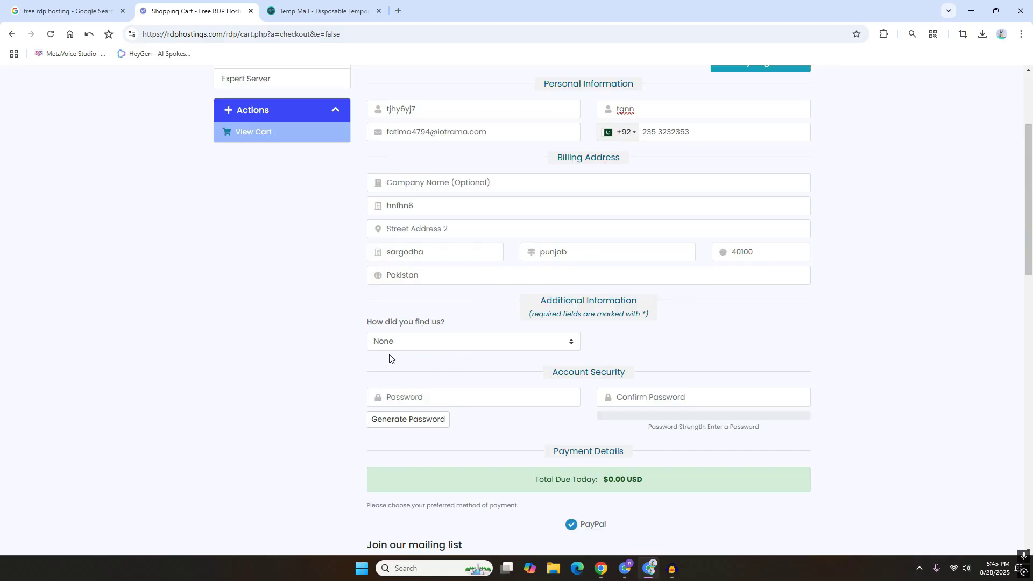
pyautogui.click(403, 342)
pyautogui.click(415, 369)
# - Generate and copy a password, then paste it into Password and Confirm Password
pyautogui.click(415, 397)
pyautogui.click(425, 421)
pyautogui.click(440, 425)
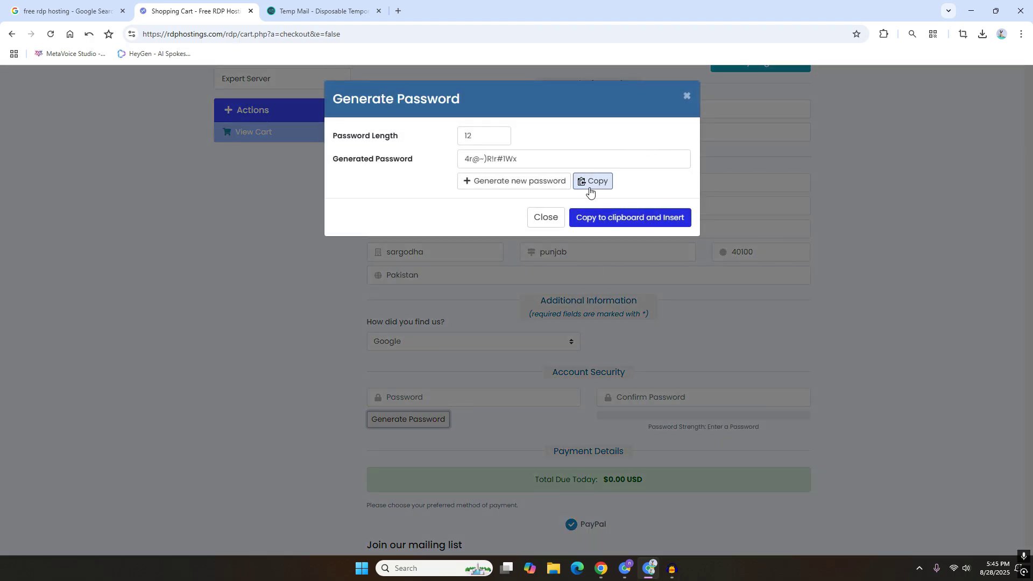
pyautogui.click(593, 180)
pyautogui.click(687, 96)
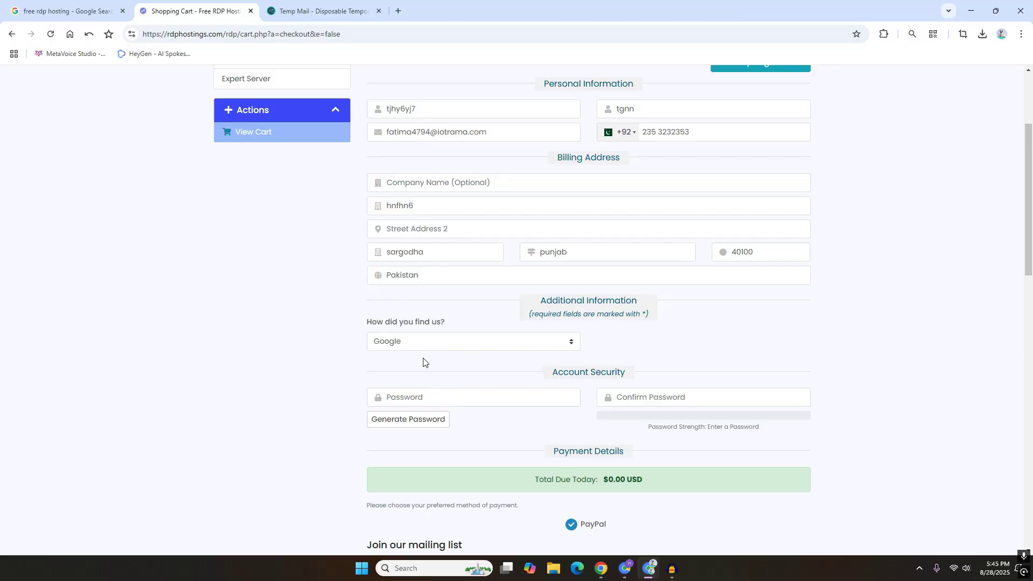
pyautogui.click(425, 400)
pyautogui.rightClick(423, 397)
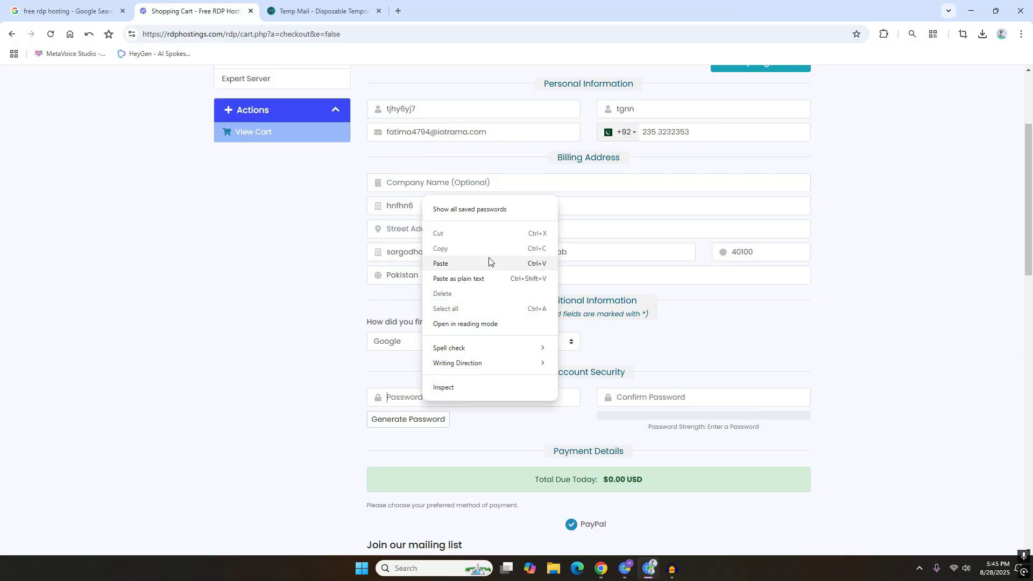
pyautogui.click(489, 260)
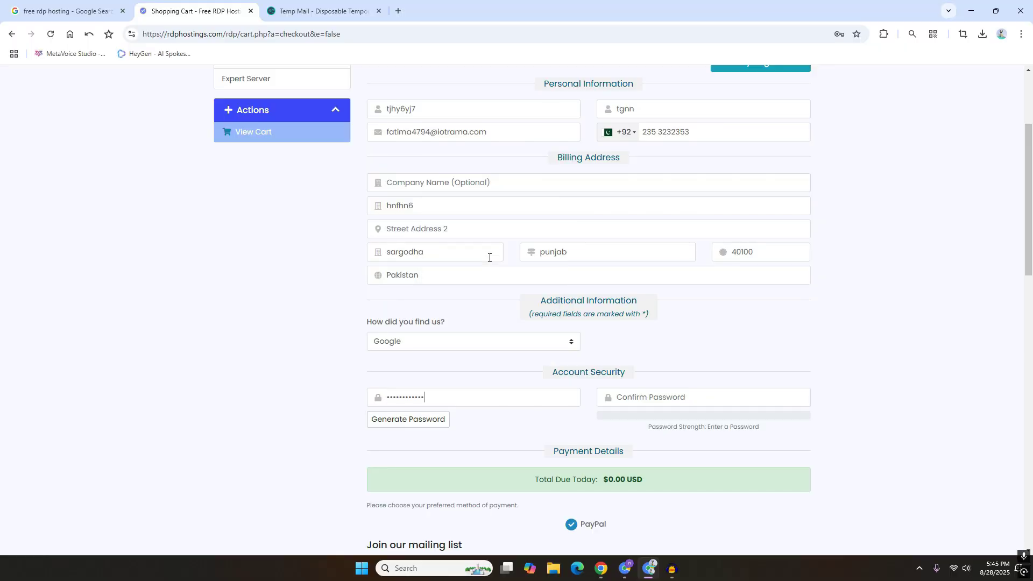
pyautogui.rightClick(634, 400)
pyautogui.click(664, 265)
pyautogui.scroll(-8, 671, 282)
pyautogui.moveTo(1031, 308); pyautogui.dragTo(1031, 222)
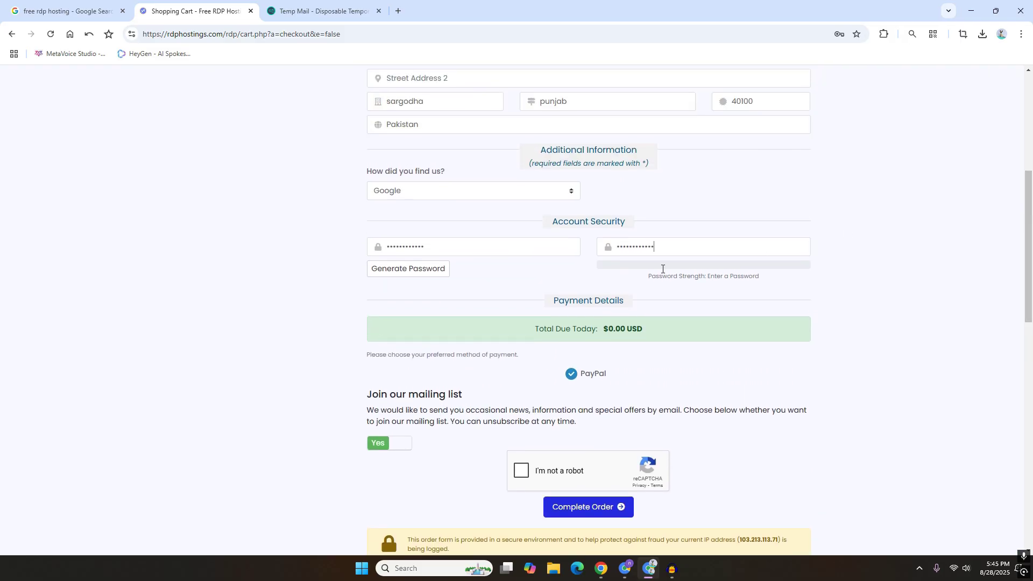
# - Pass the robot check by selecting the three tractor images
pyautogui.click(521, 472)
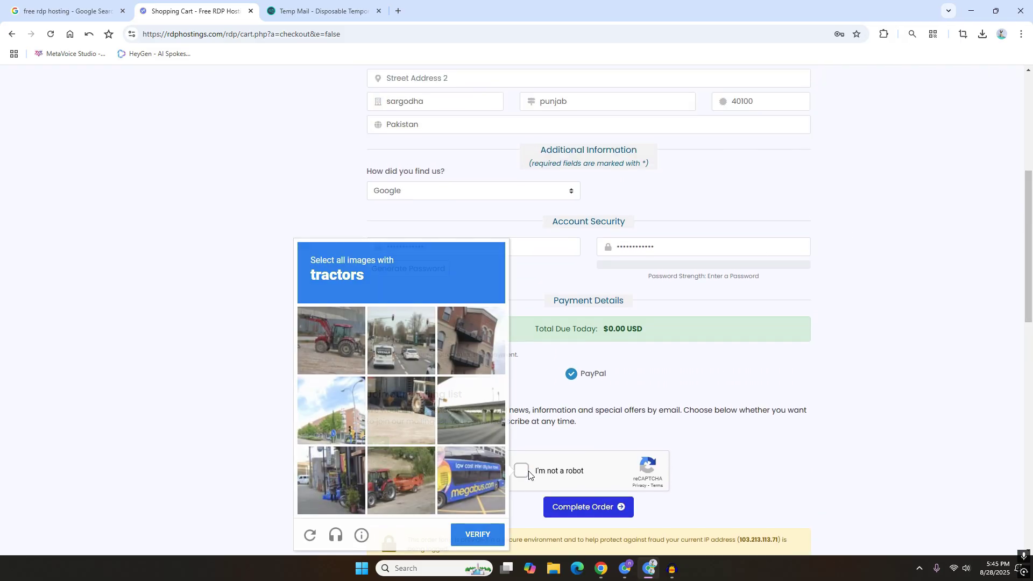
pyautogui.click(331, 340)
pyautogui.click(401, 409)
pyautogui.click(401, 479)
pyautogui.click(476, 535)
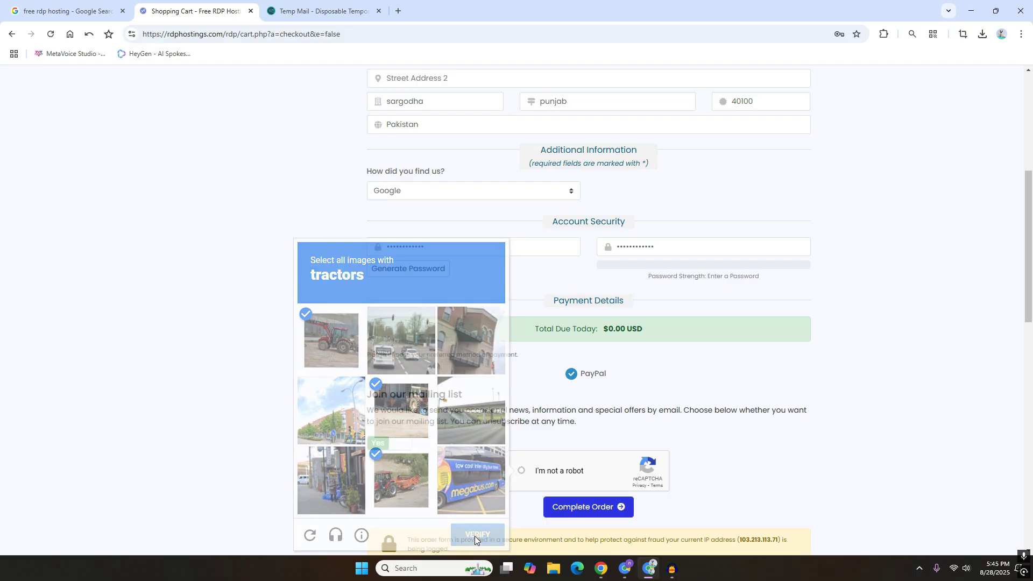
# - Submit the order, decline saving the address, and close the Chrome window
pyautogui.click(604, 511)
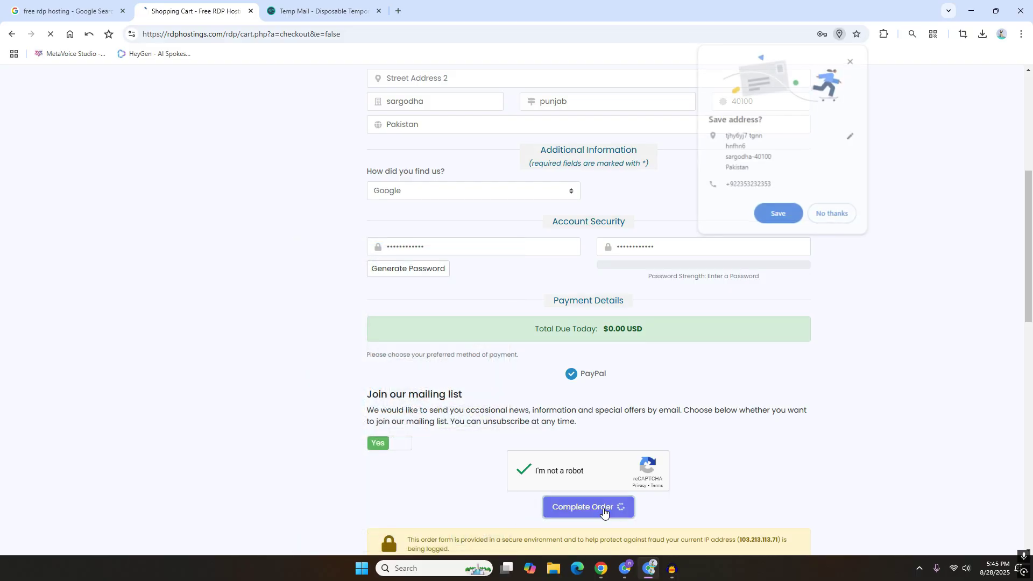
pyautogui.click(848, 62)
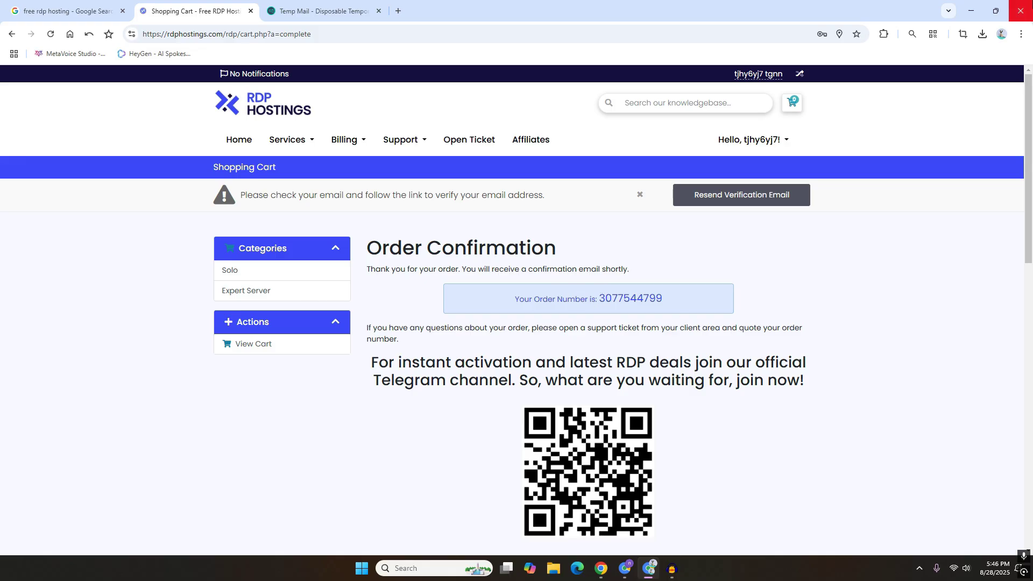
pyautogui.click(1020, 11)
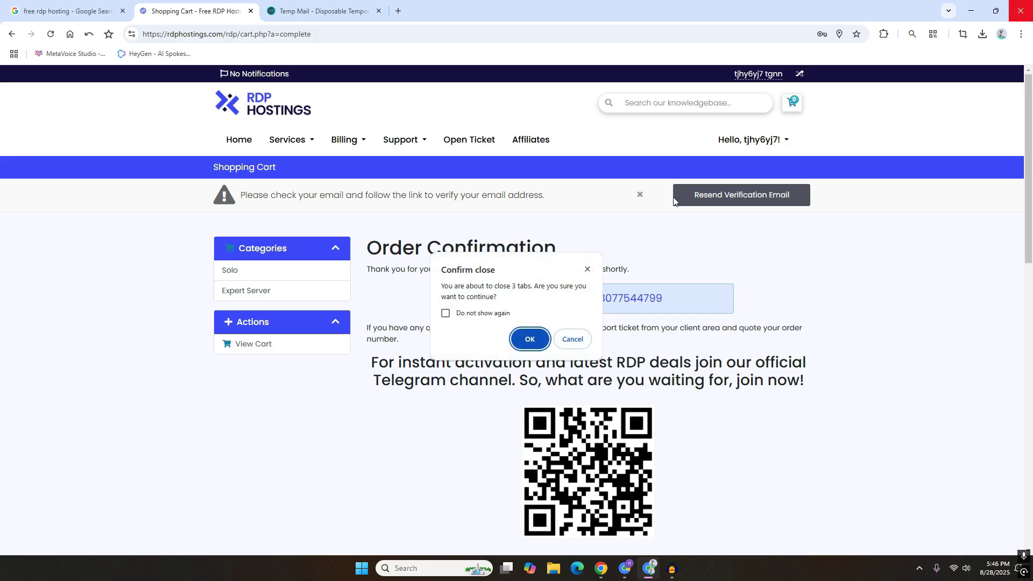
# - Confirm closing the three tabs, then verify the address from Gmail's Email Address Verification message
pyautogui.click(520, 347)
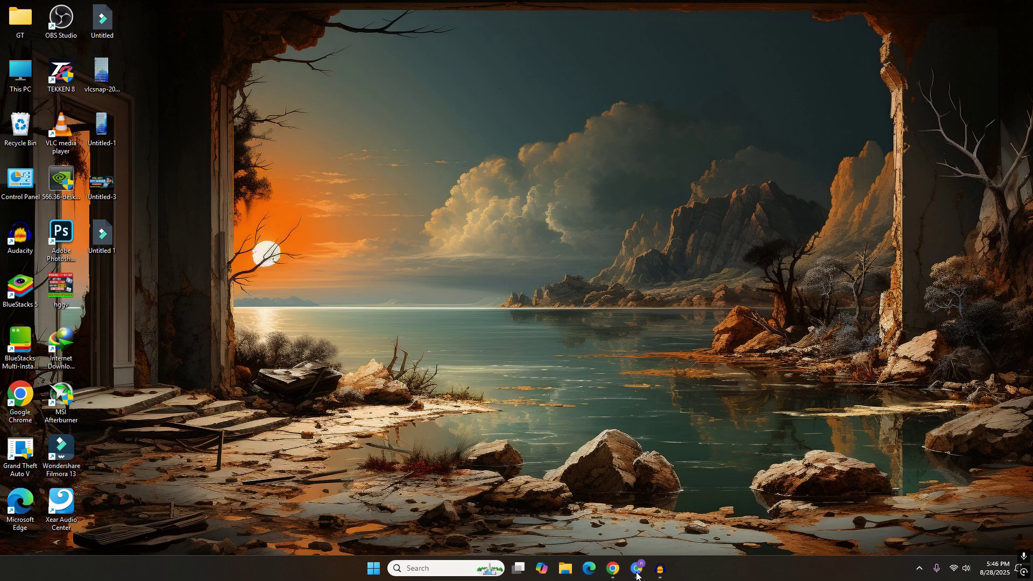
pyautogui.click(637, 575)
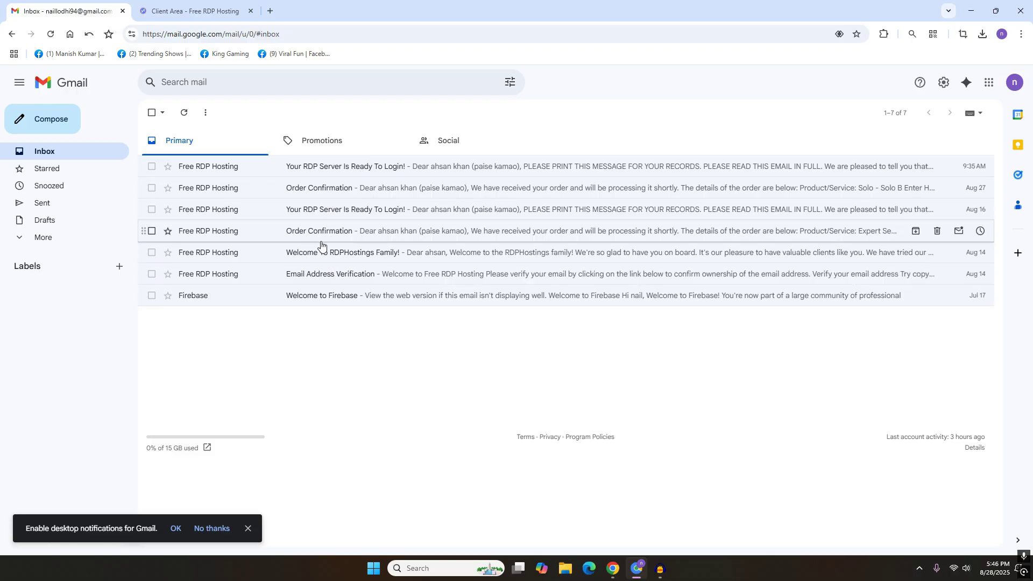
pyautogui.click(322, 273)
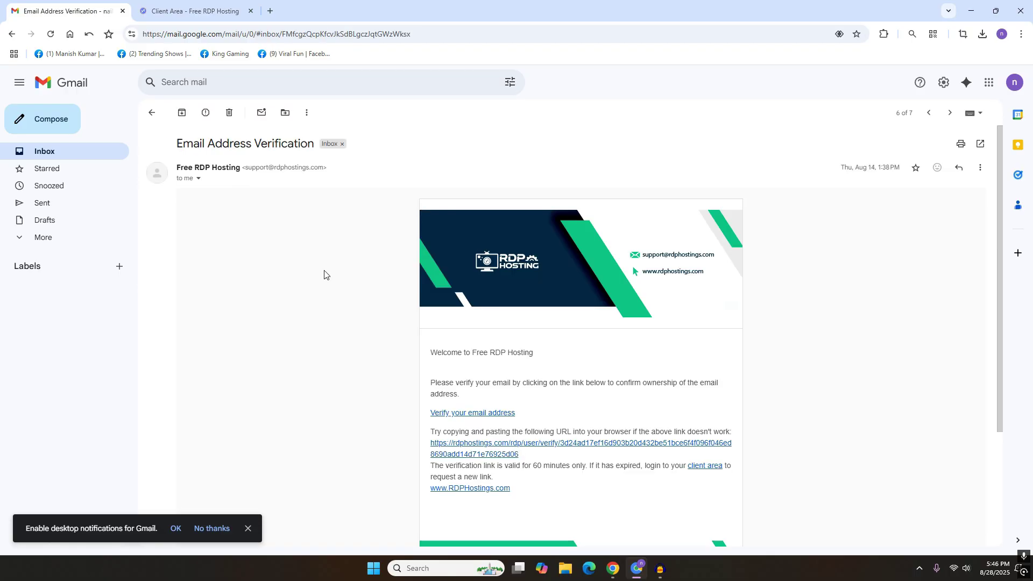
pyautogui.click(463, 417)
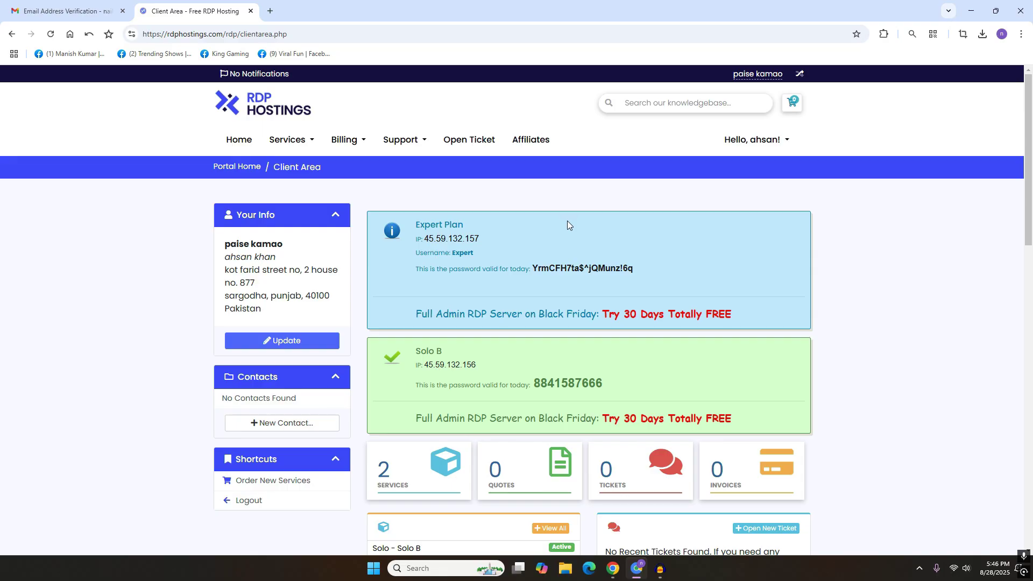
# - Look over the Expert Plan and Solo B server details, then return to the Gmail tab
pyautogui.moveTo(423, 222); pyautogui.dragTo(620, 383)
pyautogui.click(489, 240)
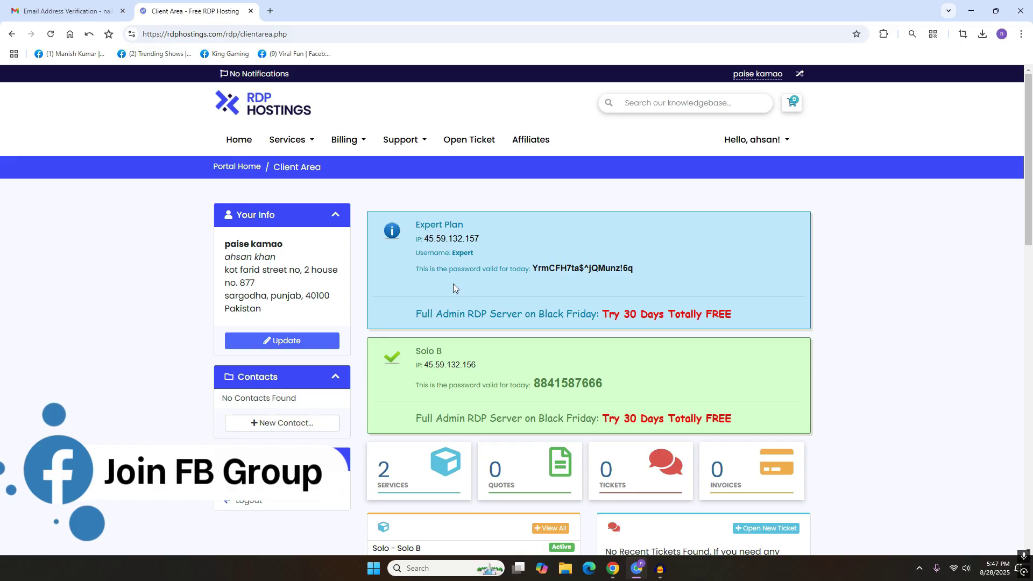
pyautogui.click(71, 4)
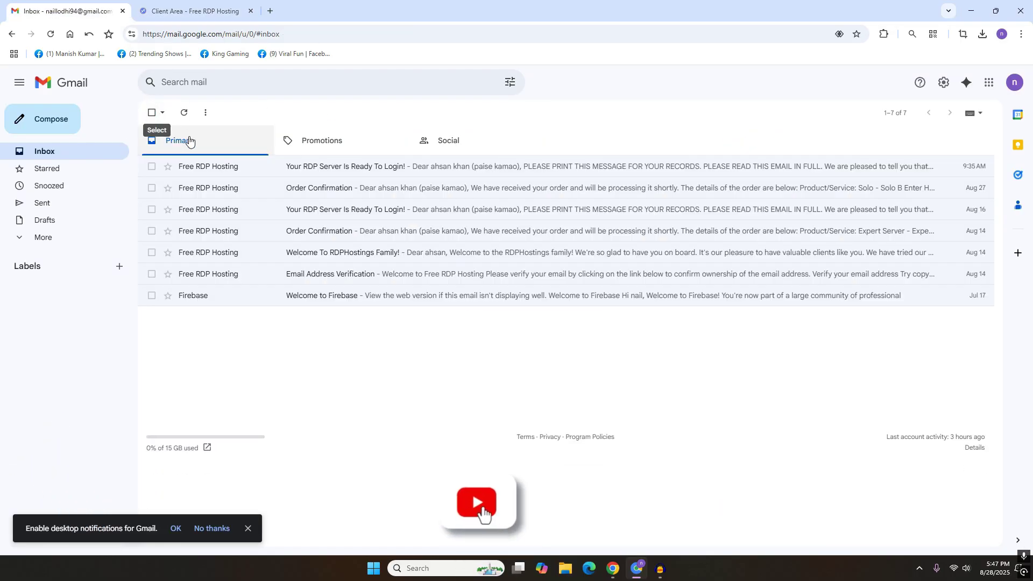
# - Read the 'Your RDP Server Is Ready To Login!' email's server details, then follow its password link
pyautogui.click(240, 166)
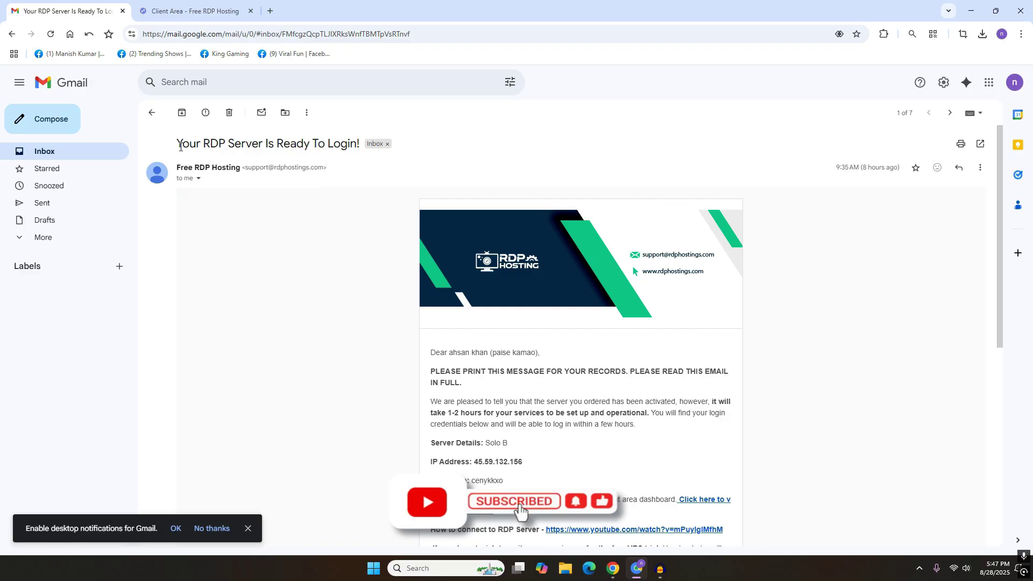
pyautogui.moveTo(181, 143); pyautogui.dragTo(349, 143)
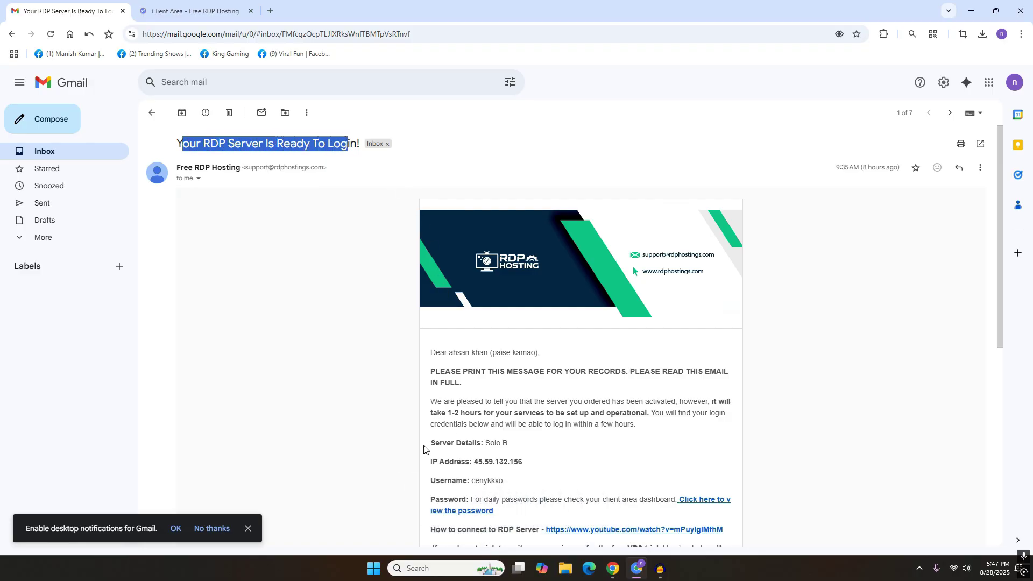
pyautogui.moveTo(430, 442); pyautogui.dragTo(547, 483)
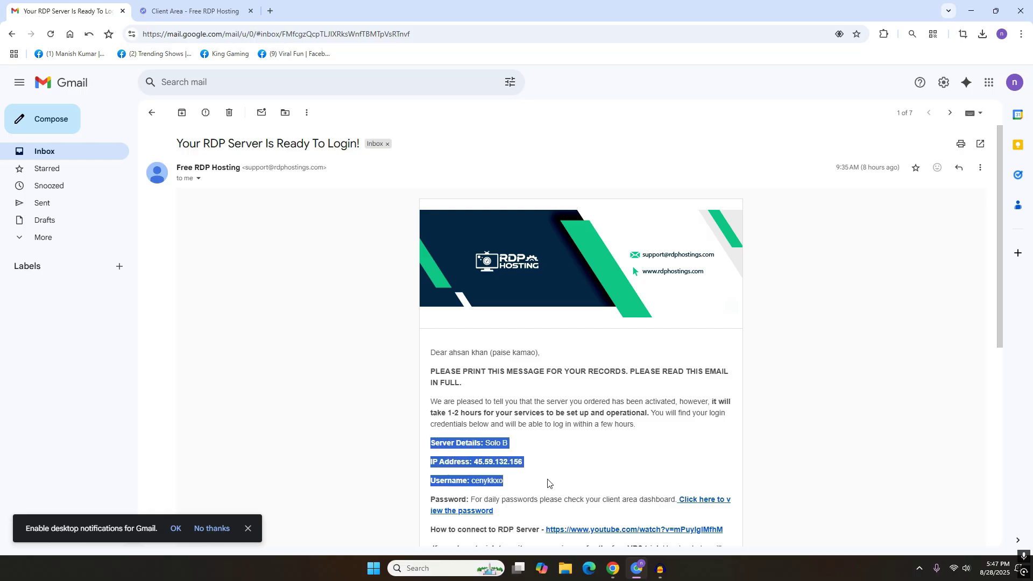
pyautogui.click(713, 506)
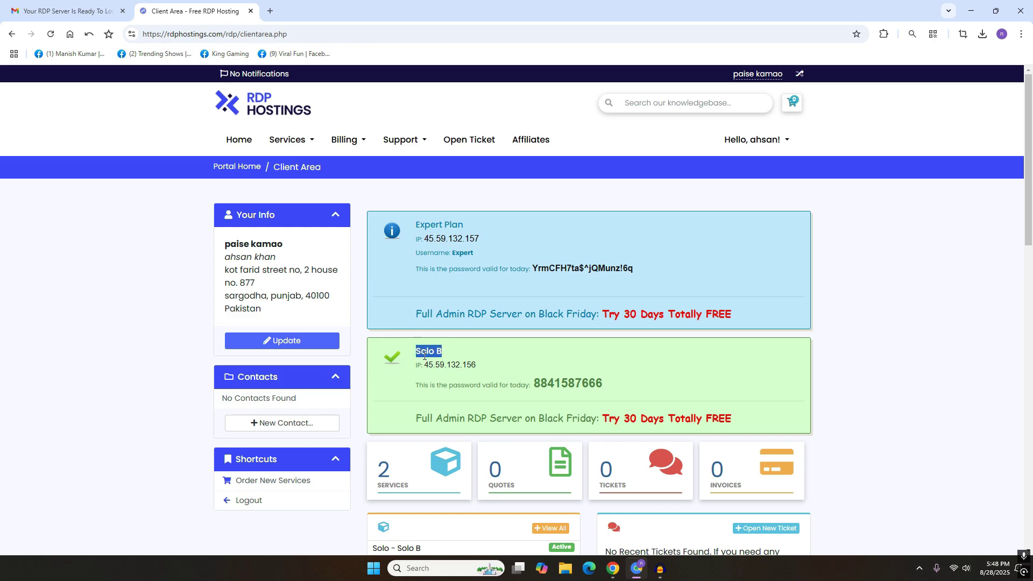
# - Compare the Solo B IP 45.59.132.156 with the server username in the Gmail email
pyautogui.moveTo(423, 365)
pyautogui.mouseDown()
pyautogui.moveTo(476, 366)
pyautogui.moveTo(415, 366)
pyautogui.mouseUp()
pyautogui.doubleClick(482, 359)
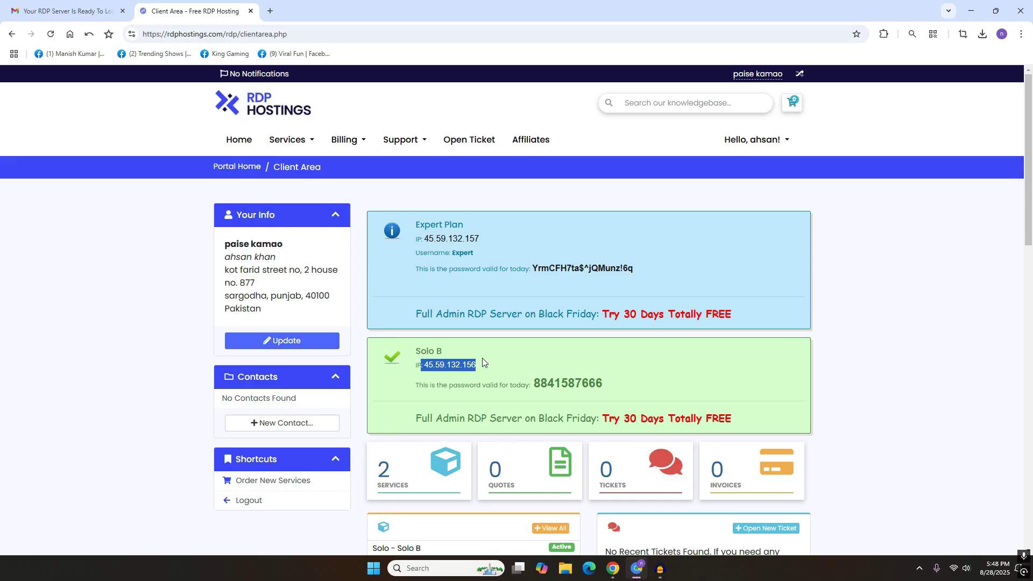
pyautogui.click(13, 4)
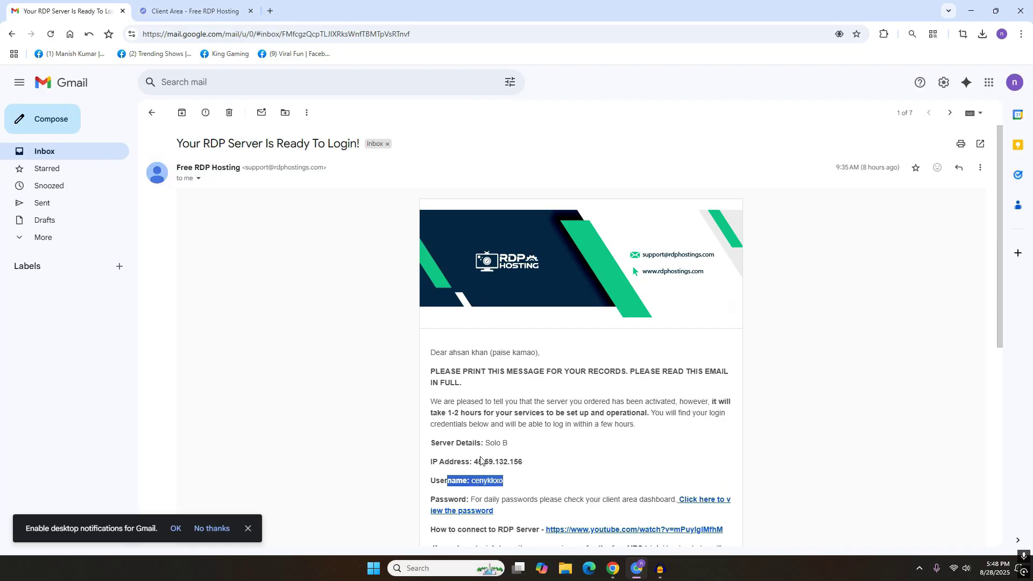
pyautogui.doubleClick(487, 480)
pyautogui.click(193, 8)
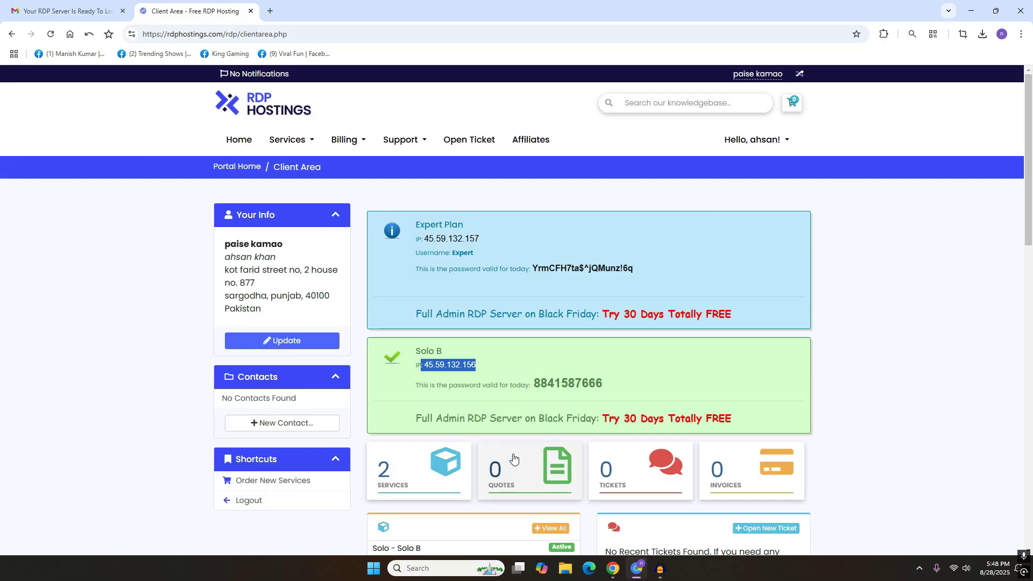
# - Highlight Solo B's daily password and its label in the client area
pyautogui.click(536, 381)
pyautogui.moveTo(536, 380); pyautogui.dragTo(601, 379)
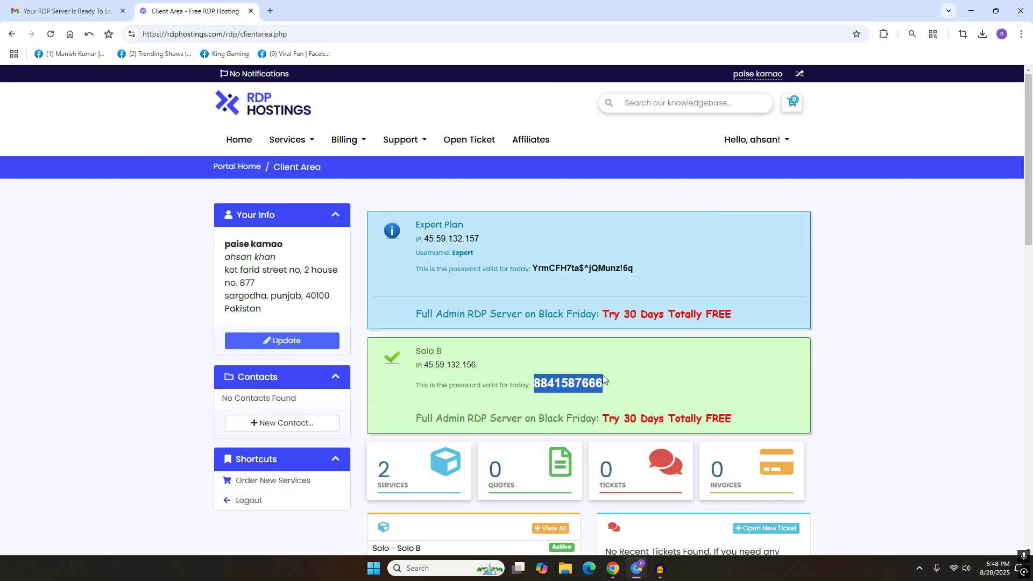
pyautogui.click(443, 389)
pyautogui.moveTo(444, 389); pyautogui.dragTo(516, 388)
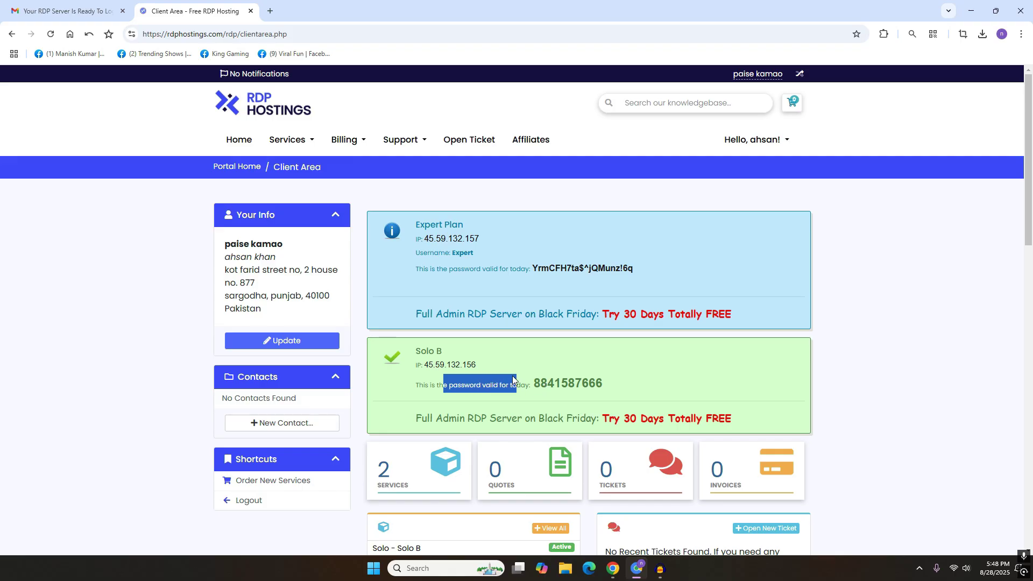
pyautogui.moveTo(540, 381); pyautogui.dragTo(611, 382)
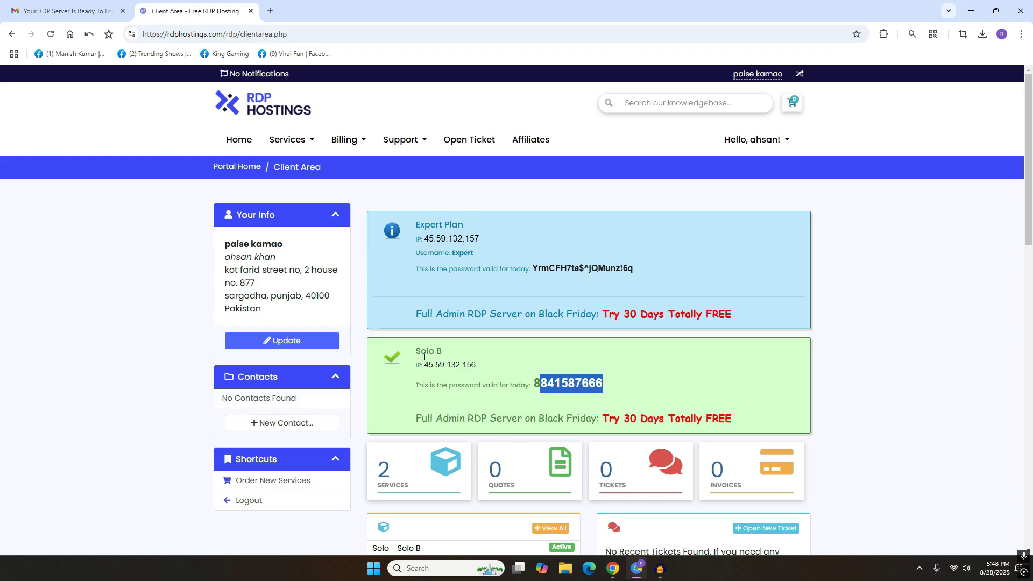
# - Copy the Solo B IP address 45.59.132.156
pyautogui.moveTo(424, 365); pyautogui.dragTo(484, 367)
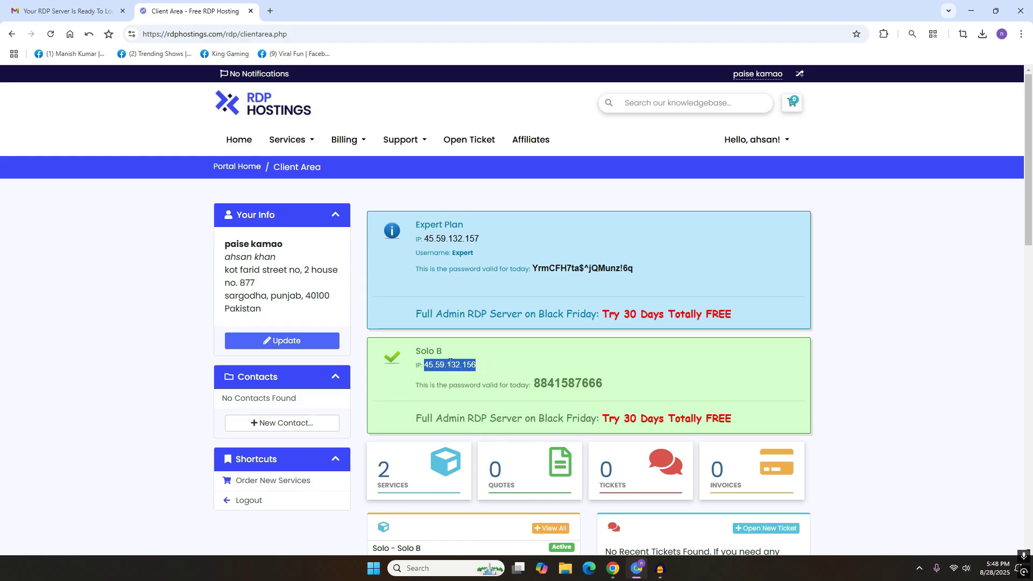
pyautogui.rightClick(450, 364)
pyautogui.click(460, 373)
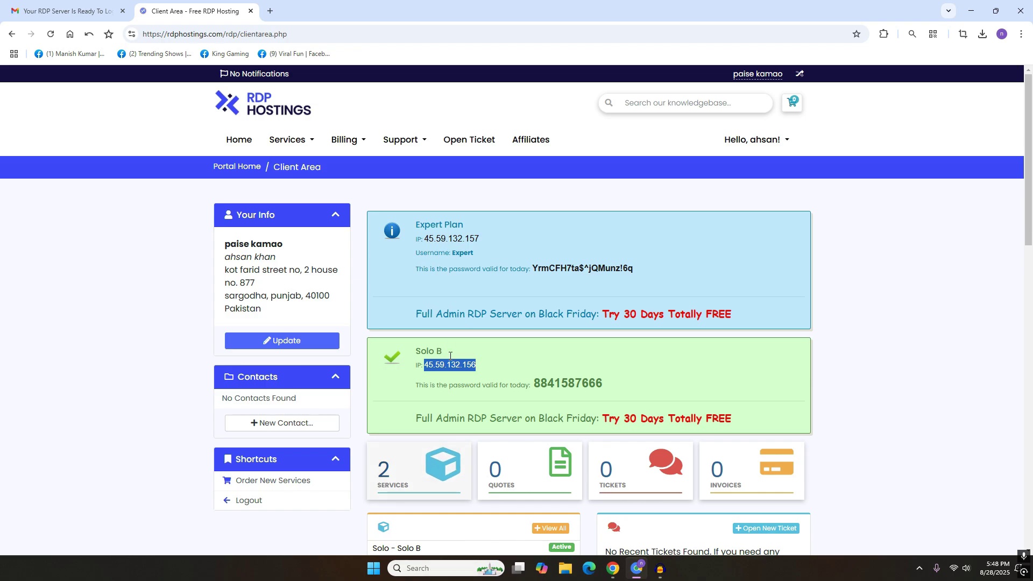
# - Open Remote Desktop Connection and paste 45.59.132.156 as the computer address
pyautogui.click(420, 569)
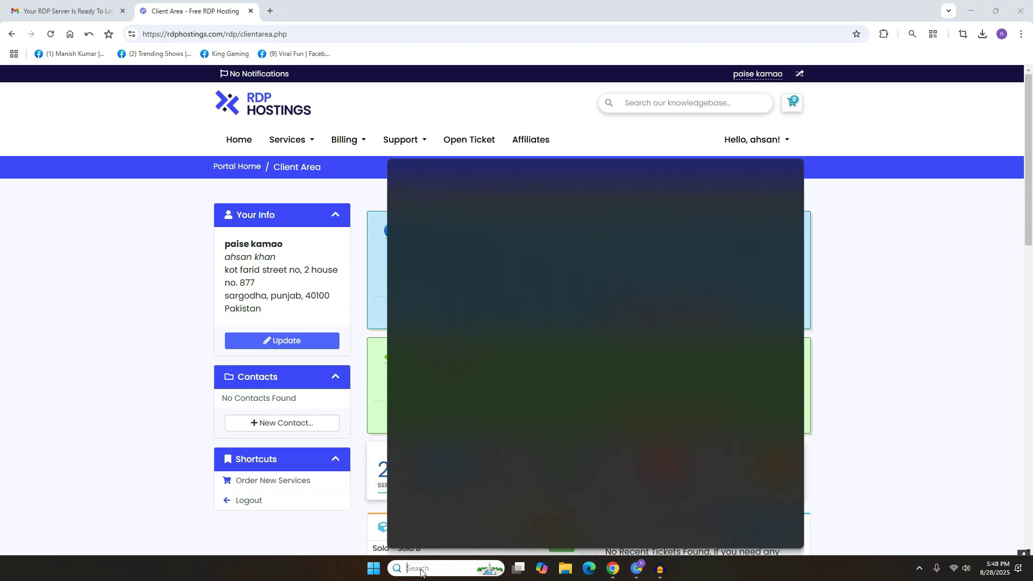
pyautogui.click(476, 351)
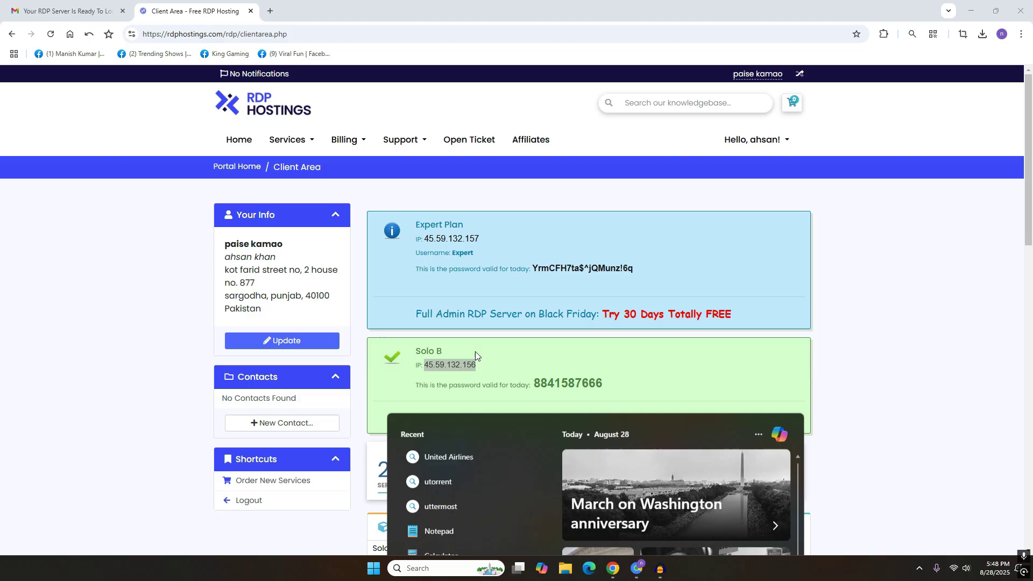
pyautogui.rightClick(468, 173)
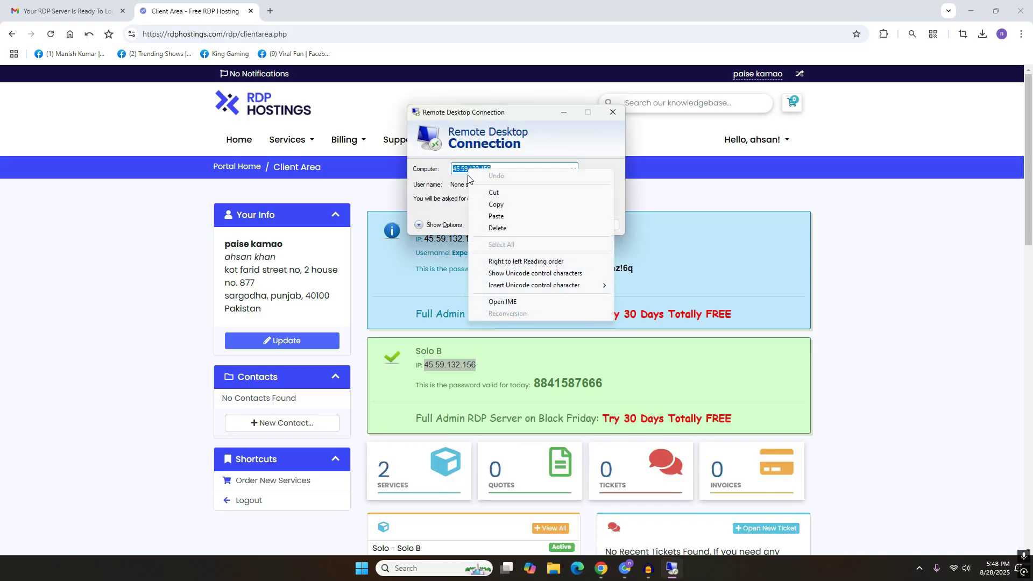
pyautogui.click(498, 216)
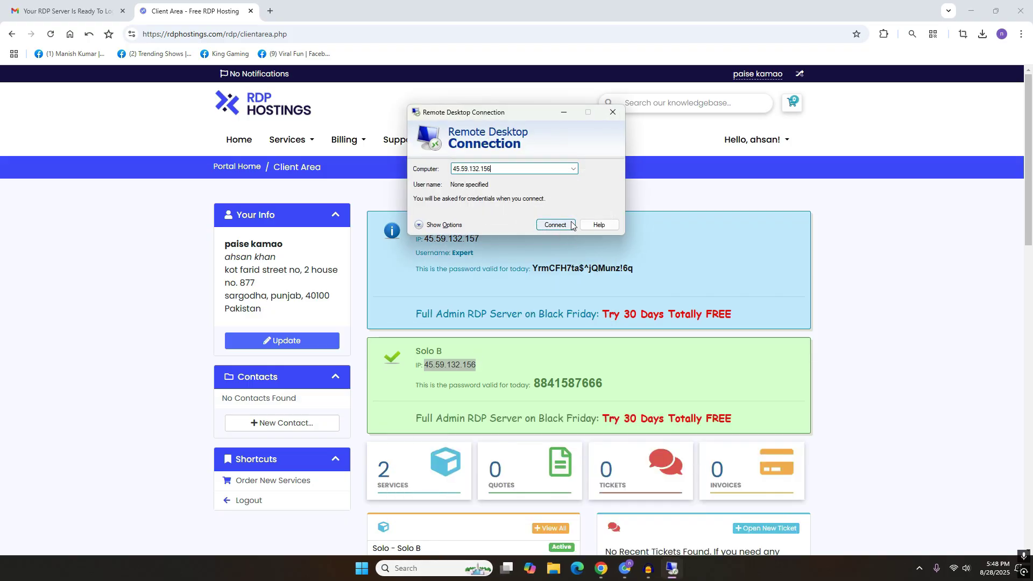
# - Connect to 45.59.132.156, accepting the trust and unverified-identity warnings
pyautogui.click(555, 225)
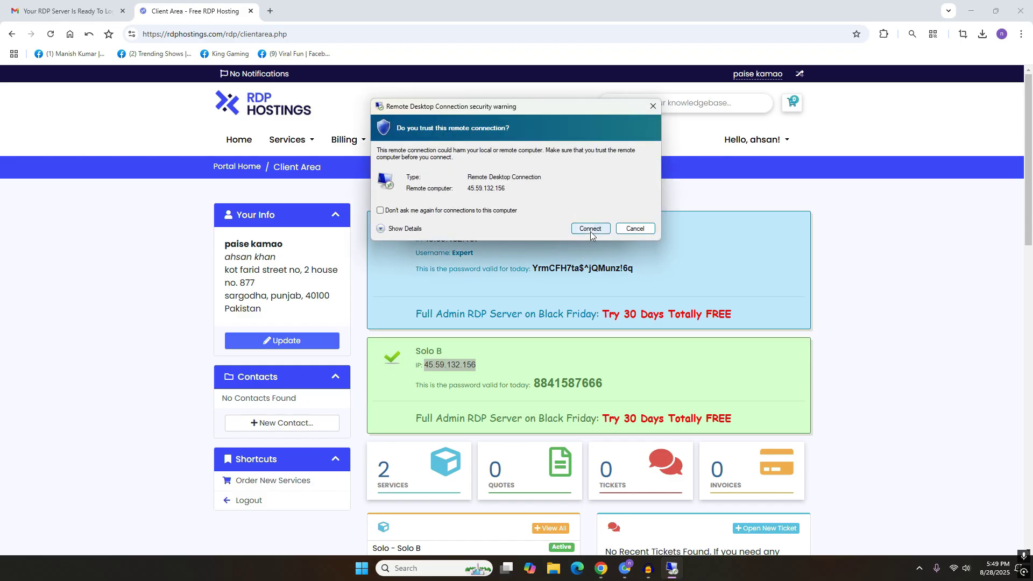
pyautogui.click(590, 230)
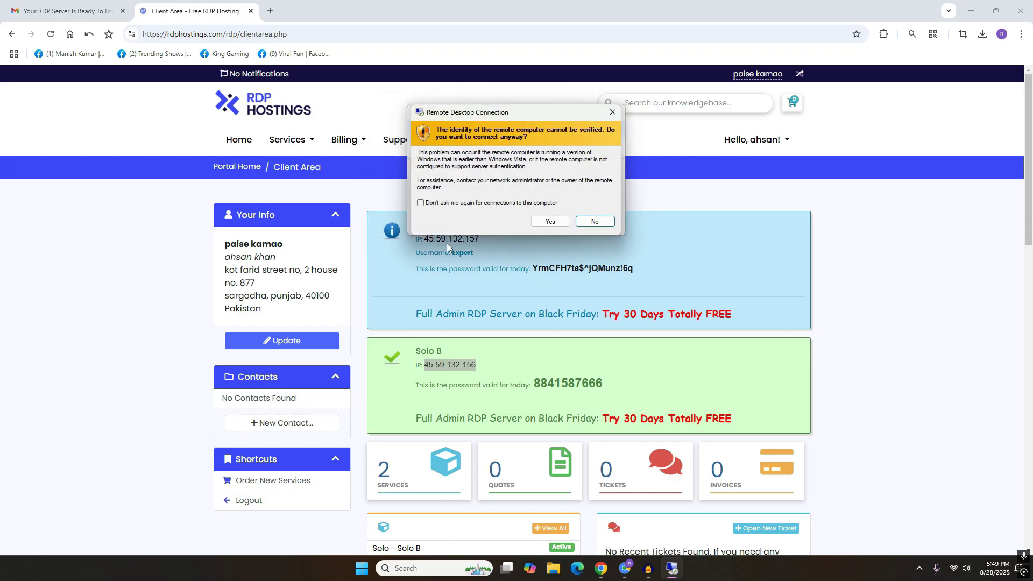
pyautogui.click(550, 222)
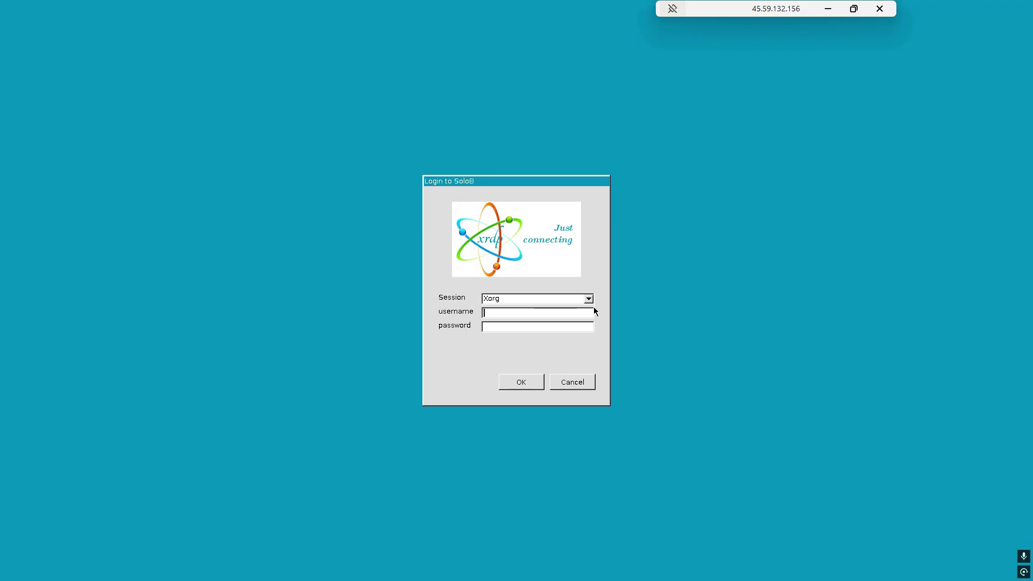
# - Window the remote session and enter the server username from the Gmail email
pyautogui.click(854, 9)
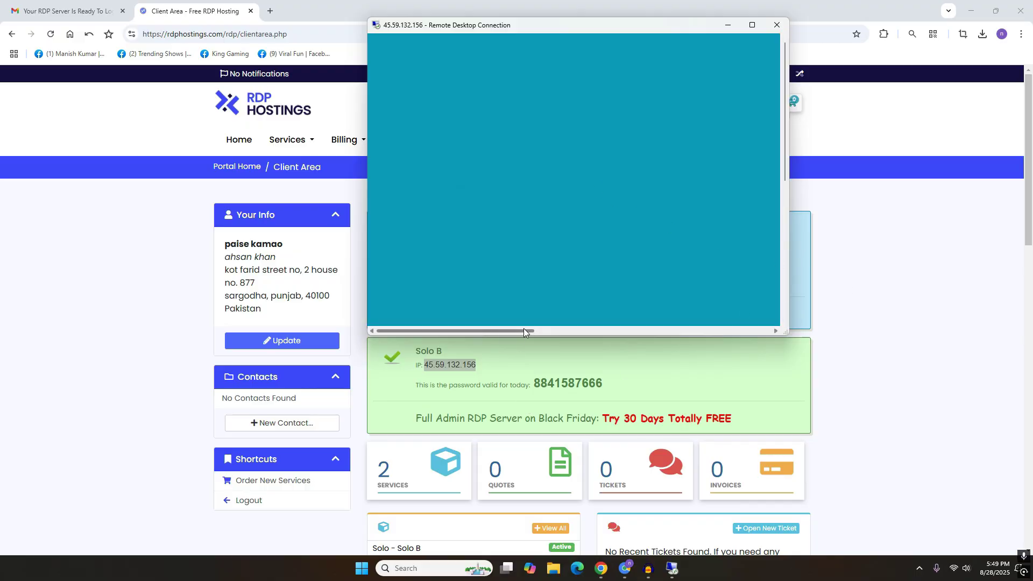
pyautogui.moveTo(524, 329); pyautogui.dragTo(629, 331)
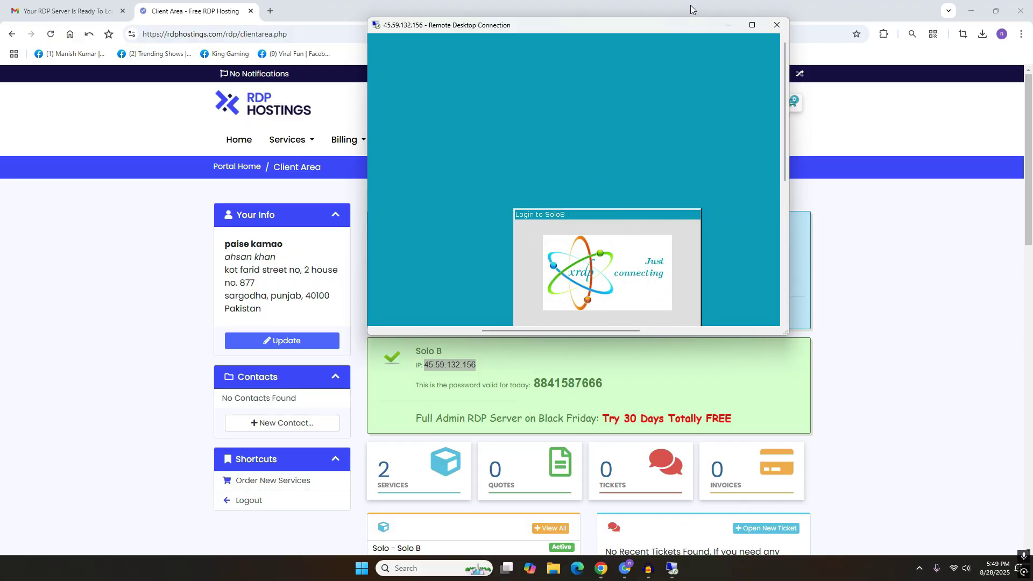
pyautogui.moveTo(787, 59); pyautogui.dragTo(783, 134)
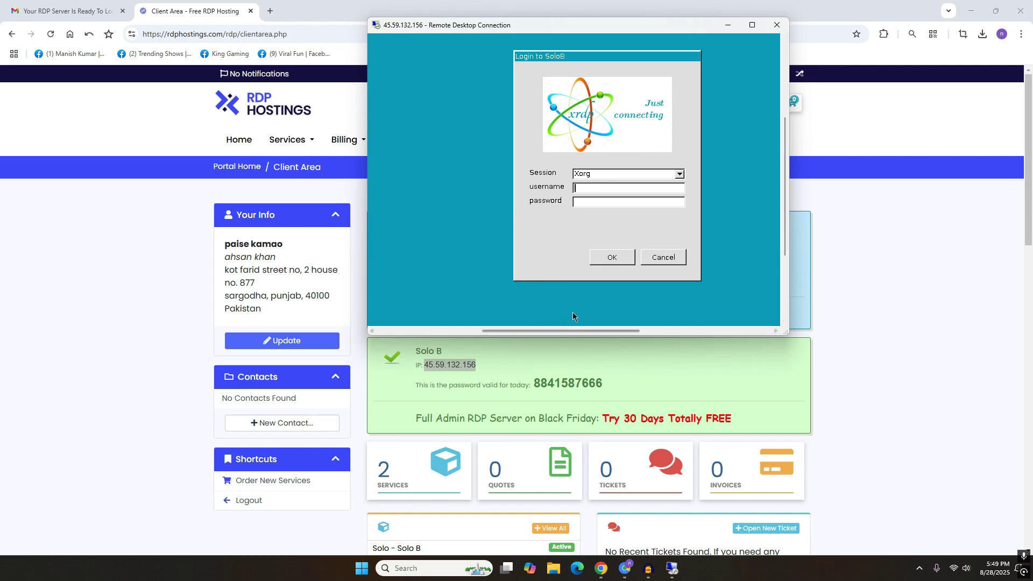
pyautogui.click(77, 4)
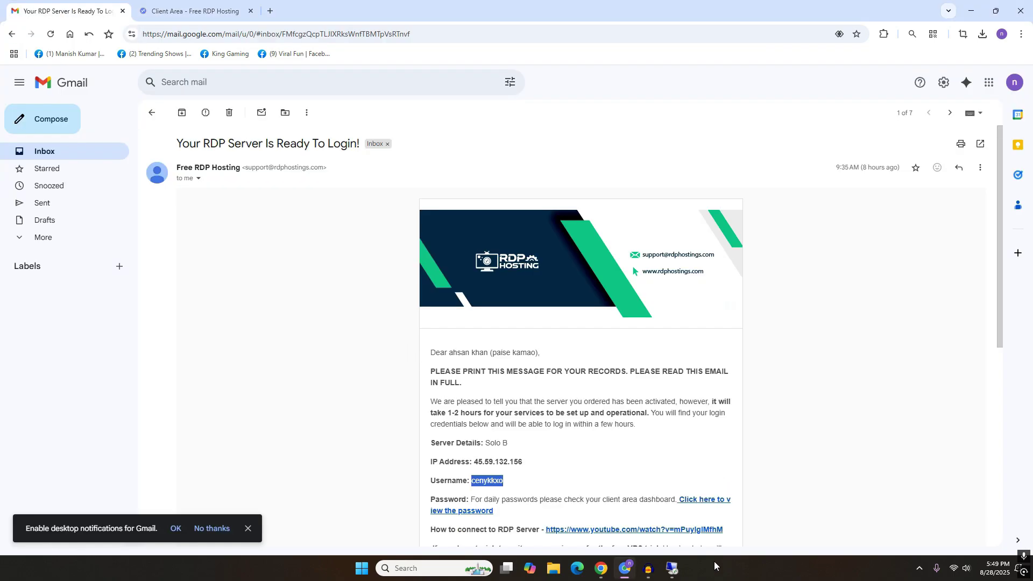
pyautogui.click(672, 568)
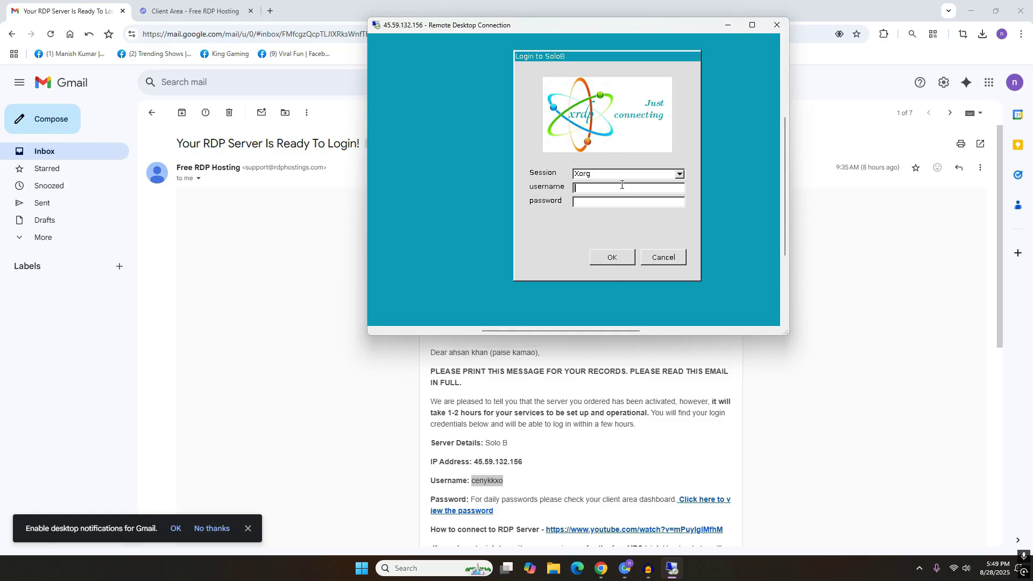
pyautogui.write('cenykkxo')
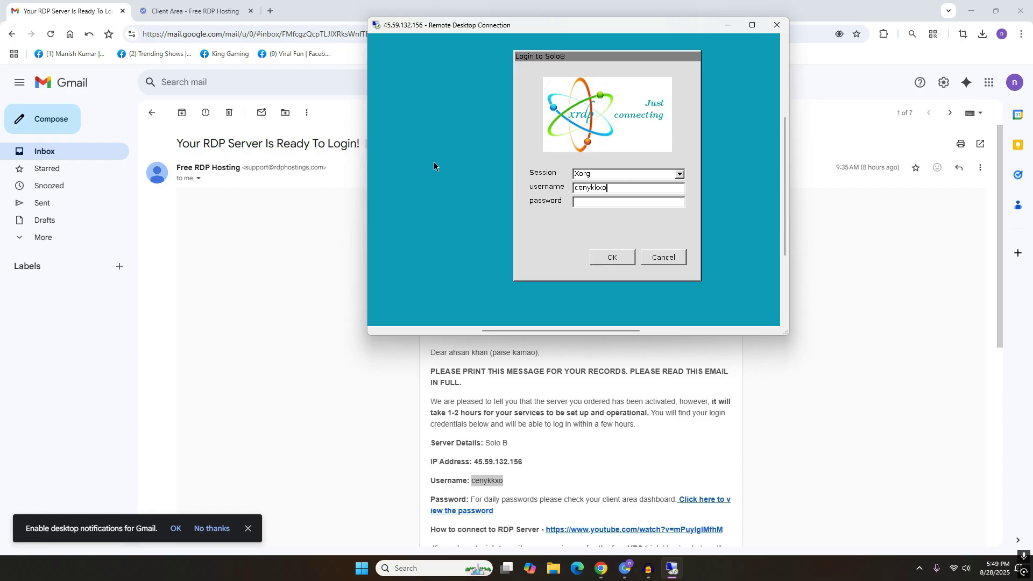
# - Enter today's password from the client area and make the remote session full screen
pyautogui.click(182, 3)
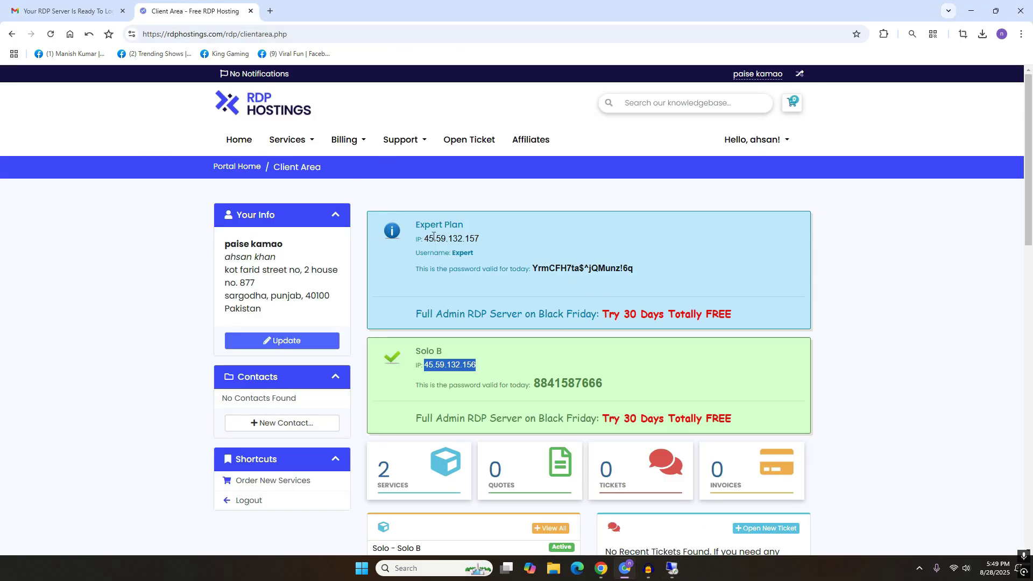
pyautogui.click(670, 569)
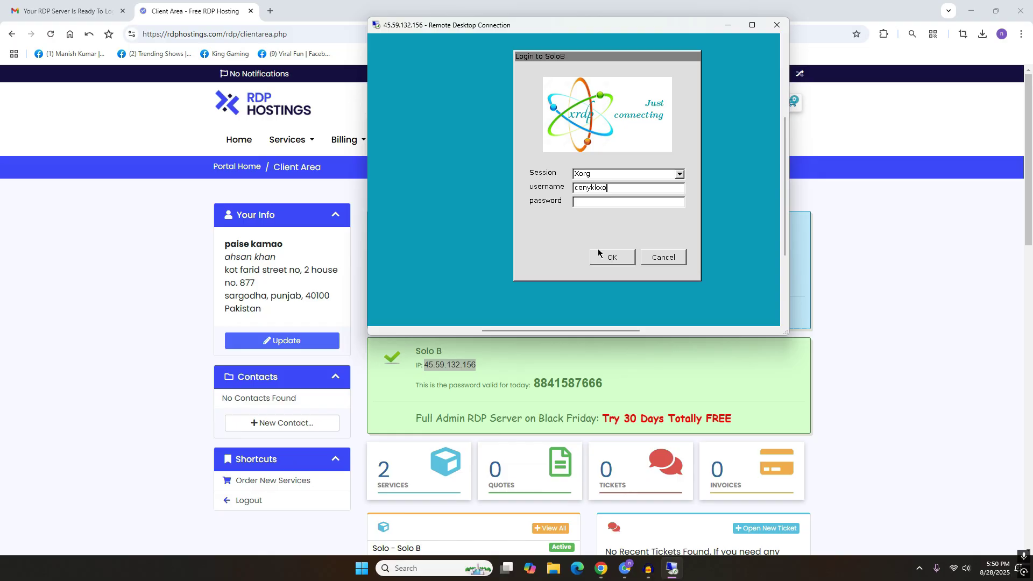
pyautogui.click(619, 202)
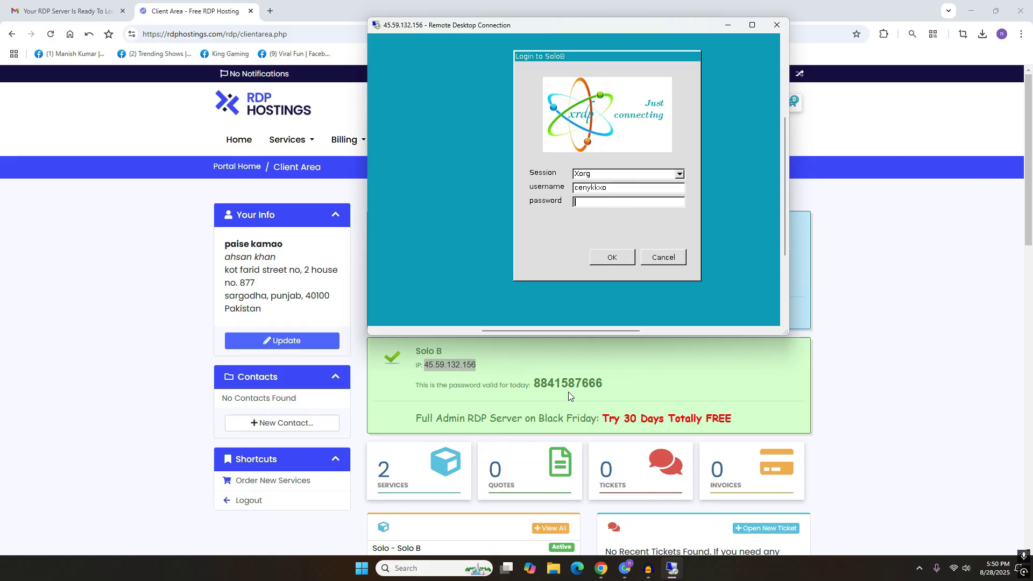
pyautogui.click(753, 32)
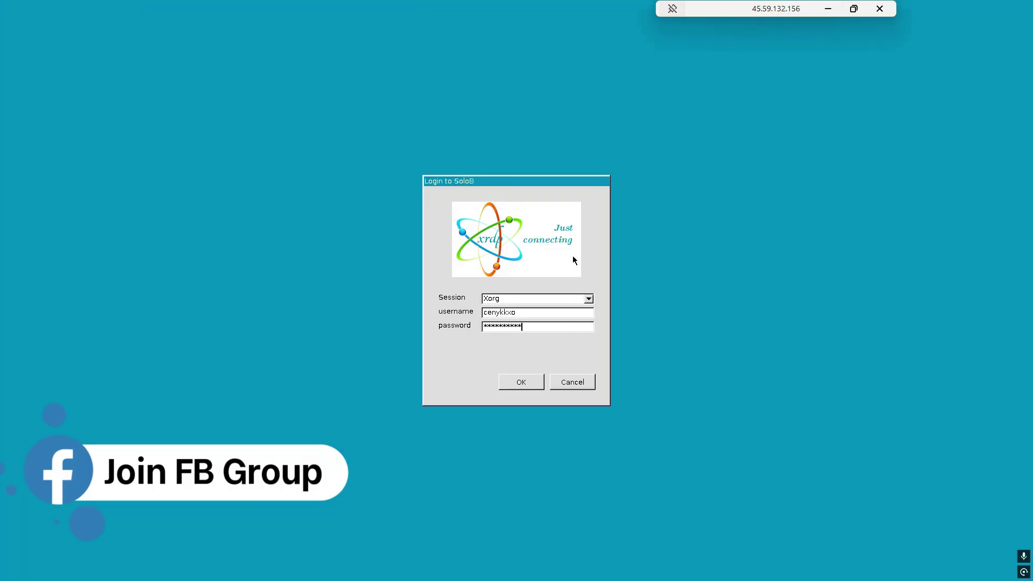
# - Submit the xrdp login and, once the Debian desktop loads, open the file manager
pyautogui.click(509, 386)
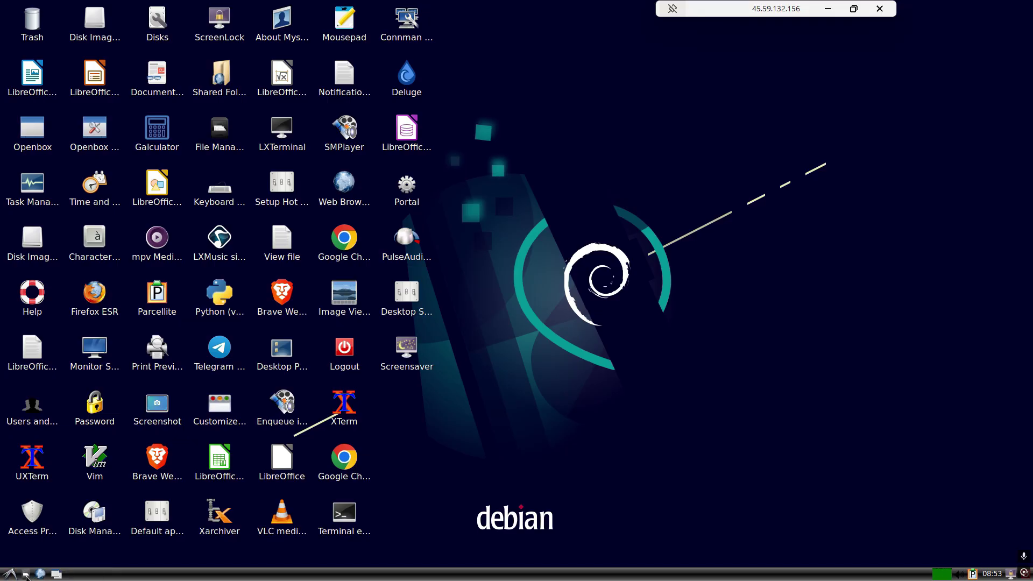
pyautogui.click(26, 575)
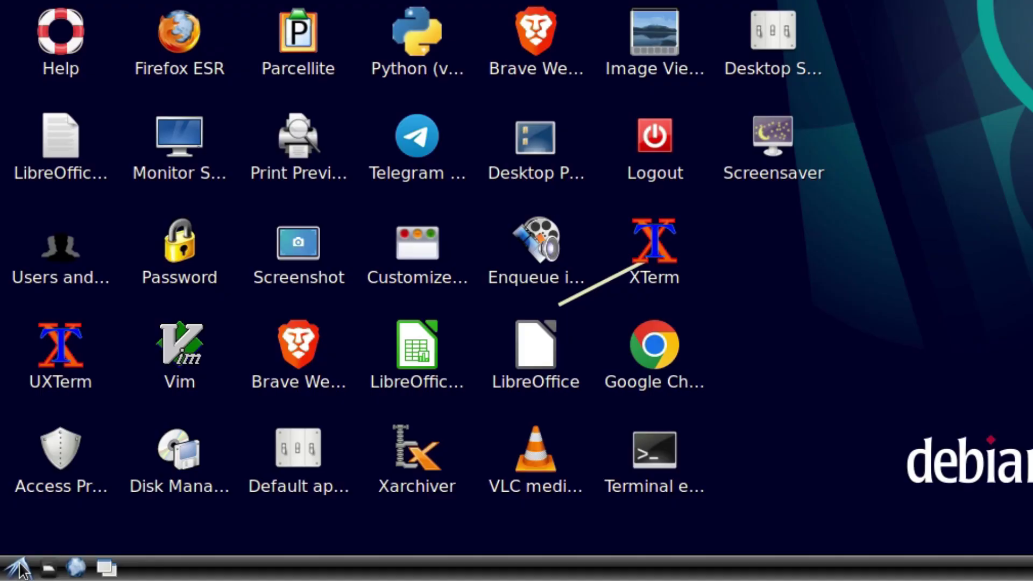
# - Launch Google Chrome from the remote desktop's Internet application menu
pyautogui.click(19, 568)
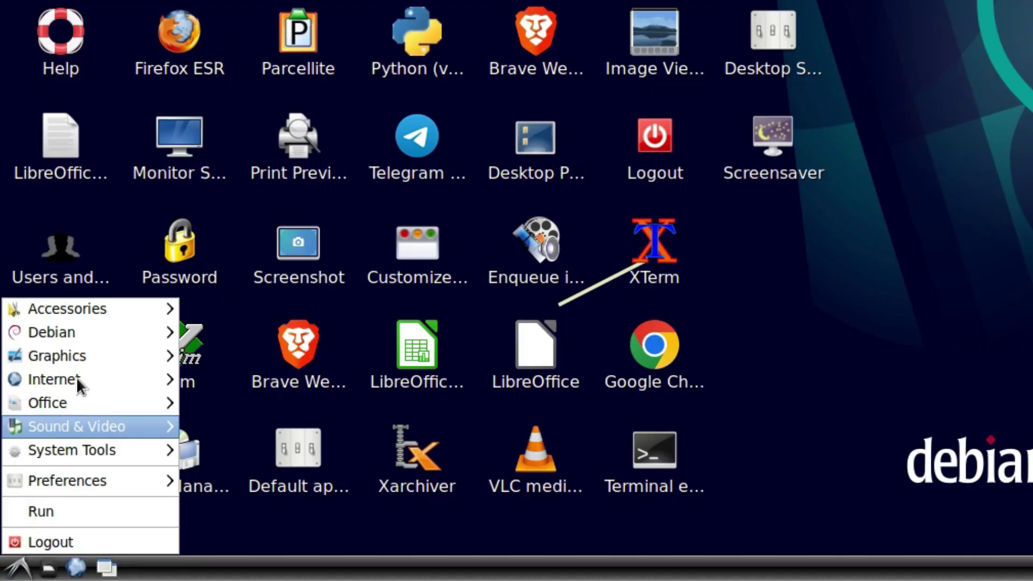
pyautogui.moveTo(131, 383)
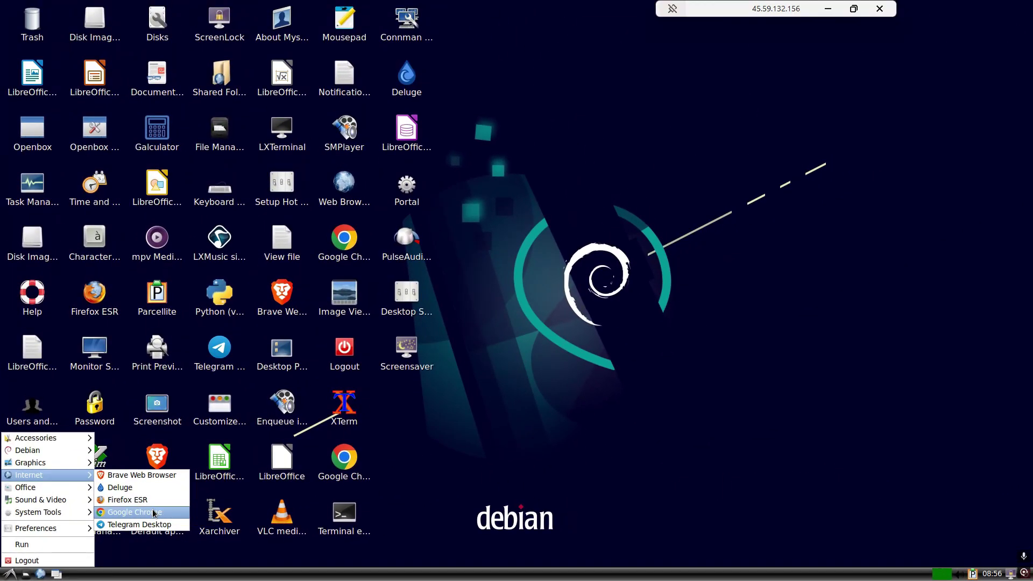
pyautogui.click(154, 513)
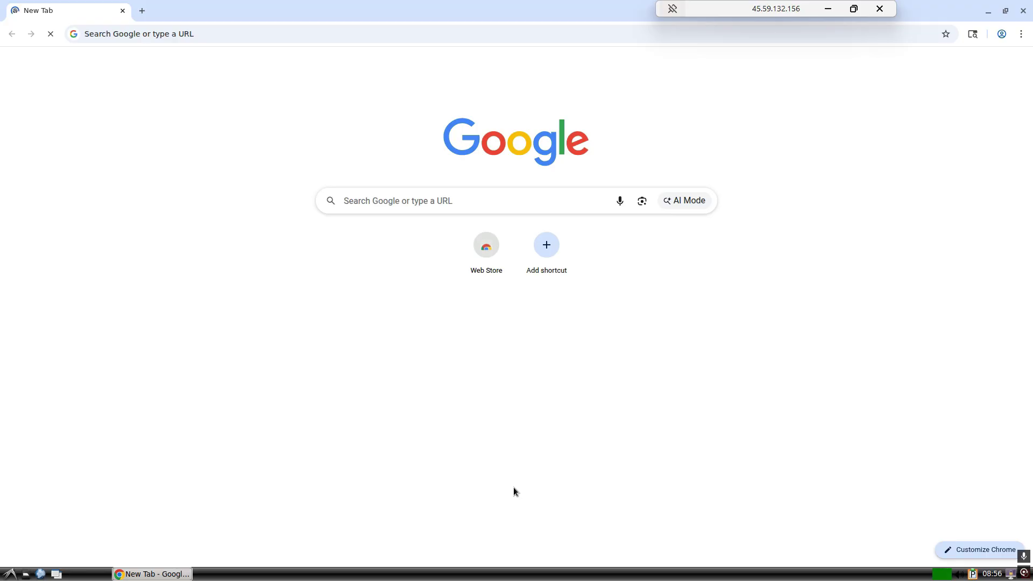
# - Search Google for 'my ip address location' and open the What Is My IP Address result
pyautogui.click(539, 206)
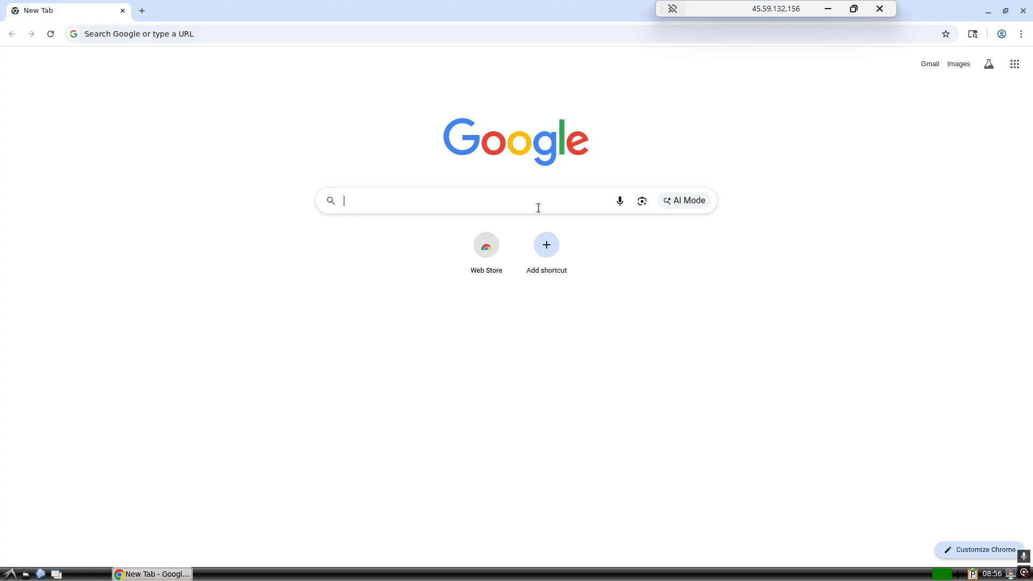
pyautogui.write('m')
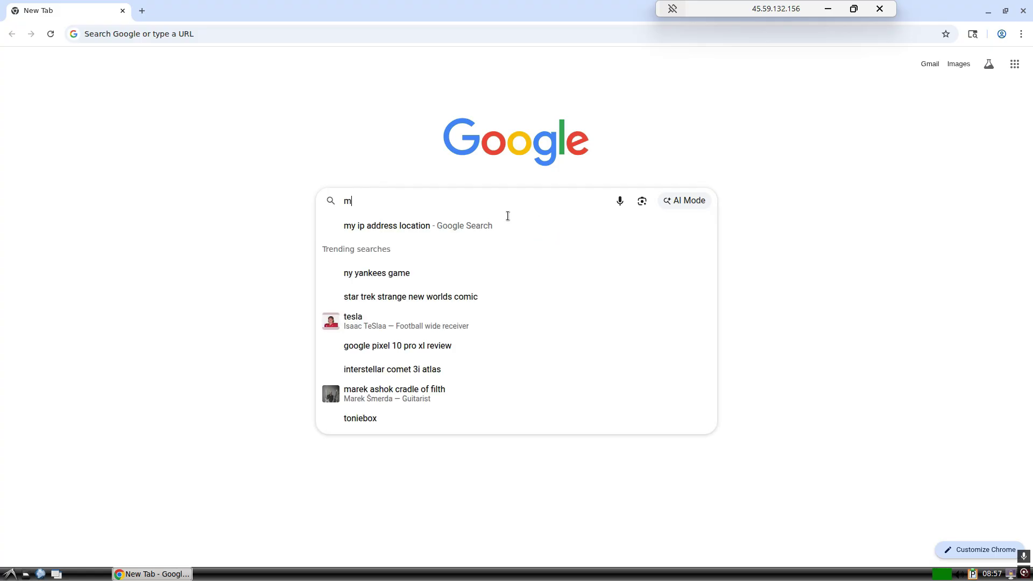
pyautogui.click(411, 225)
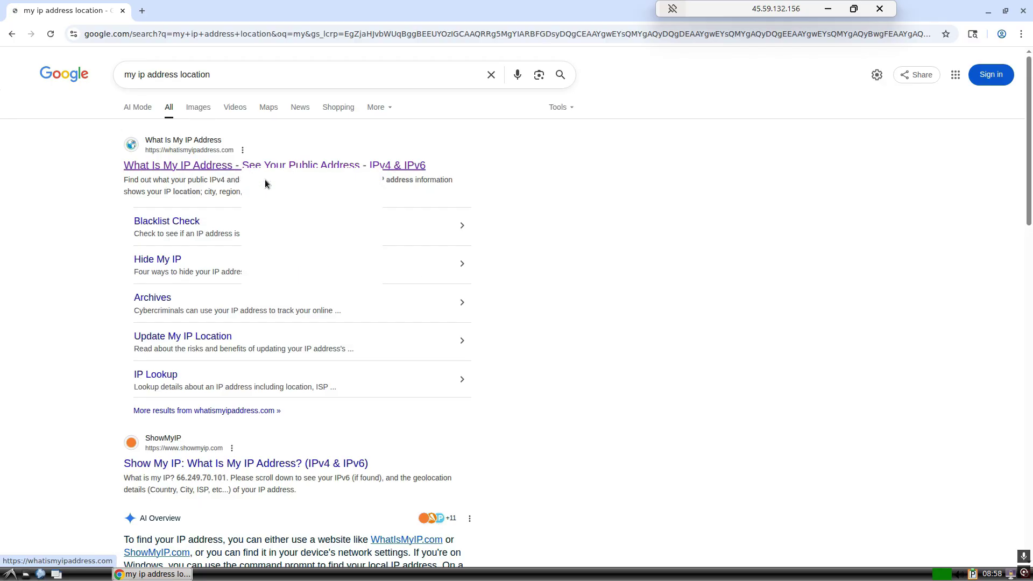
pyautogui.middleClick(265, 180)
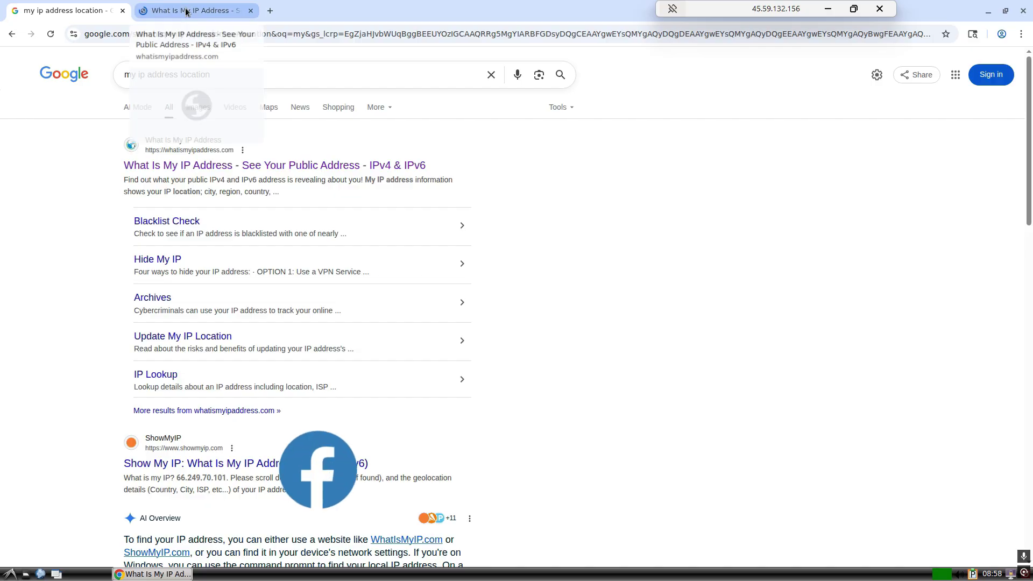
# - Confirm on WhatIsMyIPAddress that the IP is located in Dallas, Texas
pyautogui.click(186, 11)
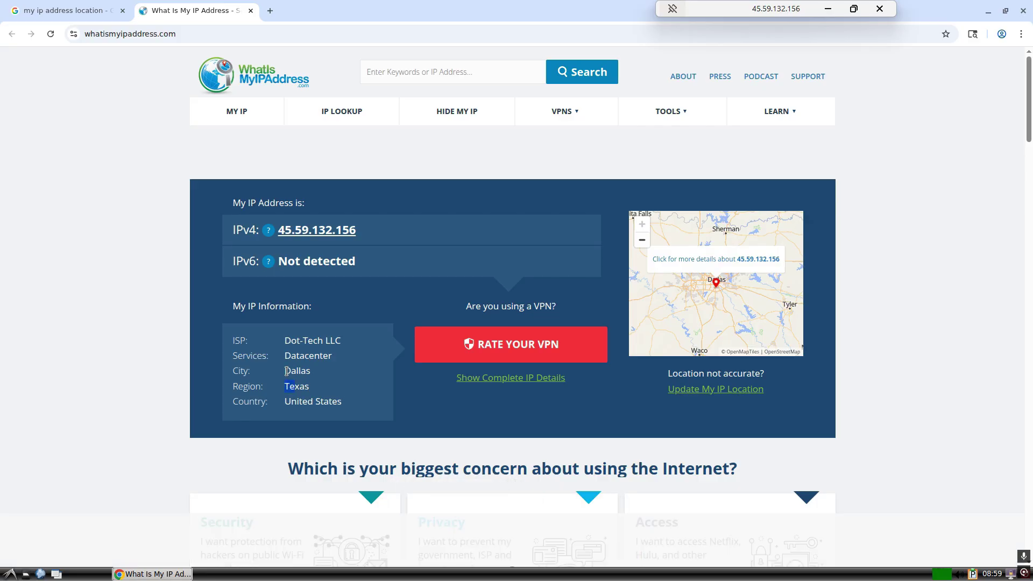
pyautogui.moveTo(284, 386); pyautogui.dragTo(327, 368)
pyautogui.doubleClick(325, 379)
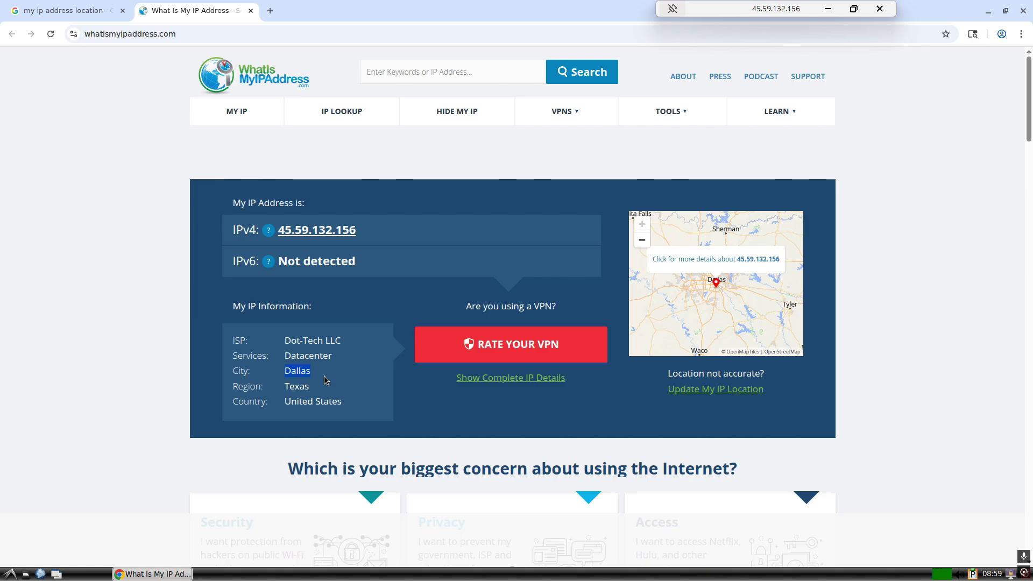
# - Close the IP tab and search Google for 'speed test' to reach the Fast.com result
pyautogui.click(250, 11)
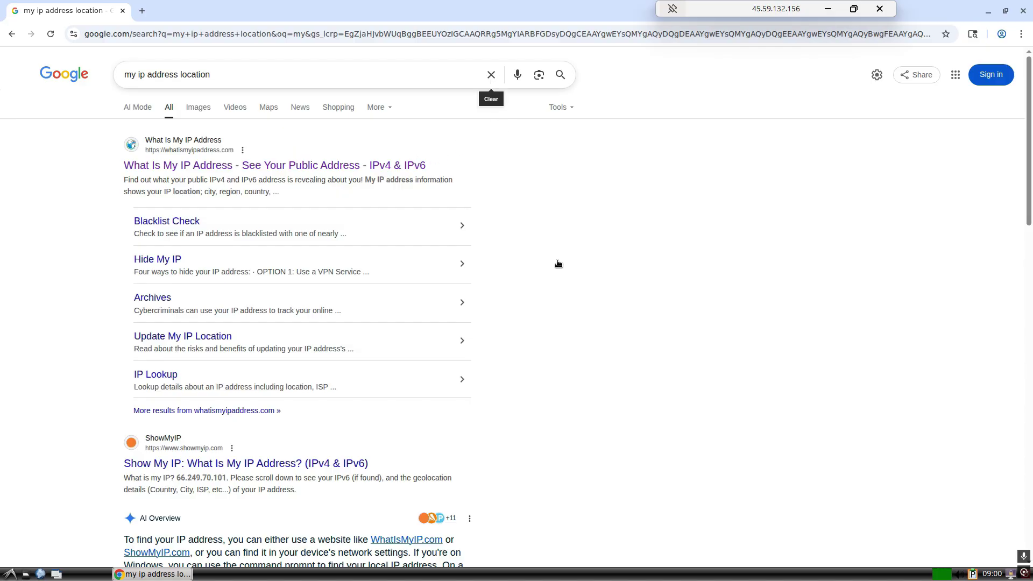
pyautogui.press('/')
pyautogui.press('BackSpace')
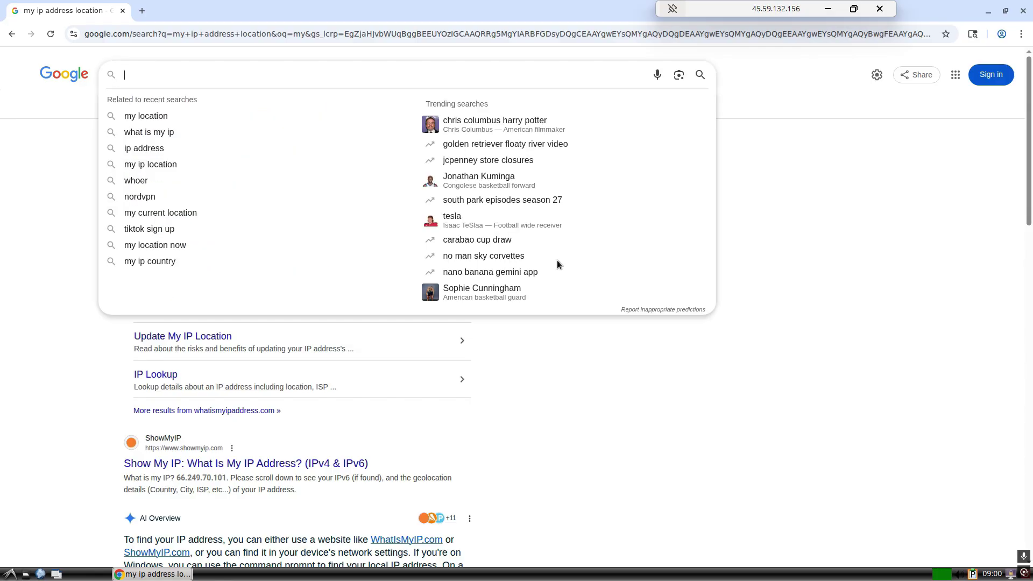
pyautogui.write('speed test')
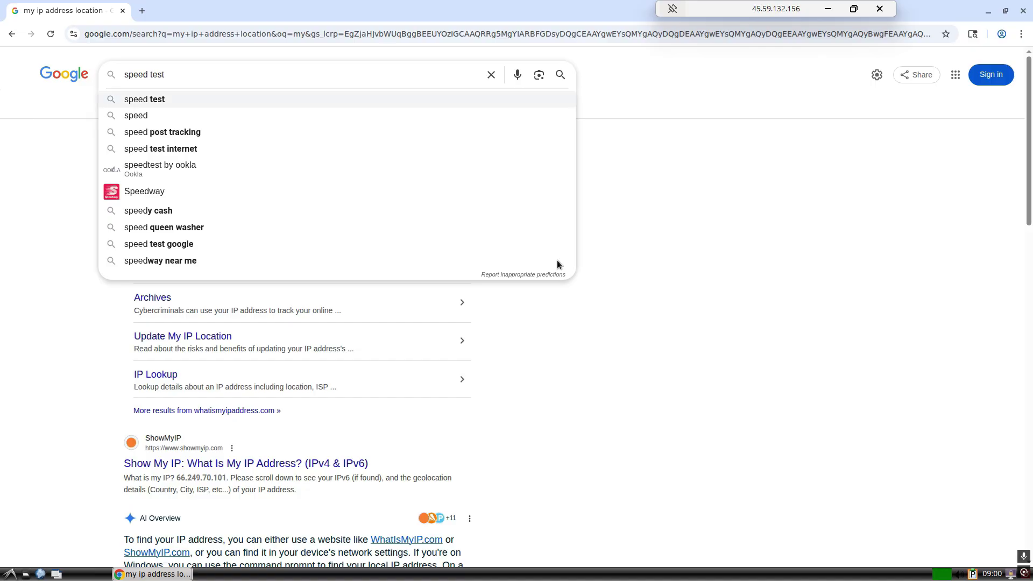
pyautogui.press('Return')
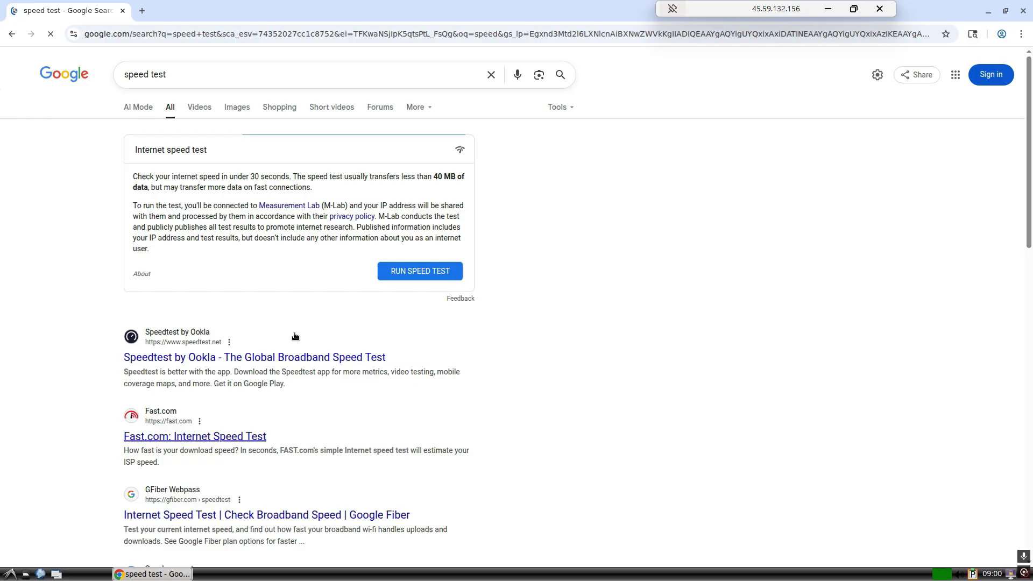
pyautogui.hotkey('shift', 'F10')
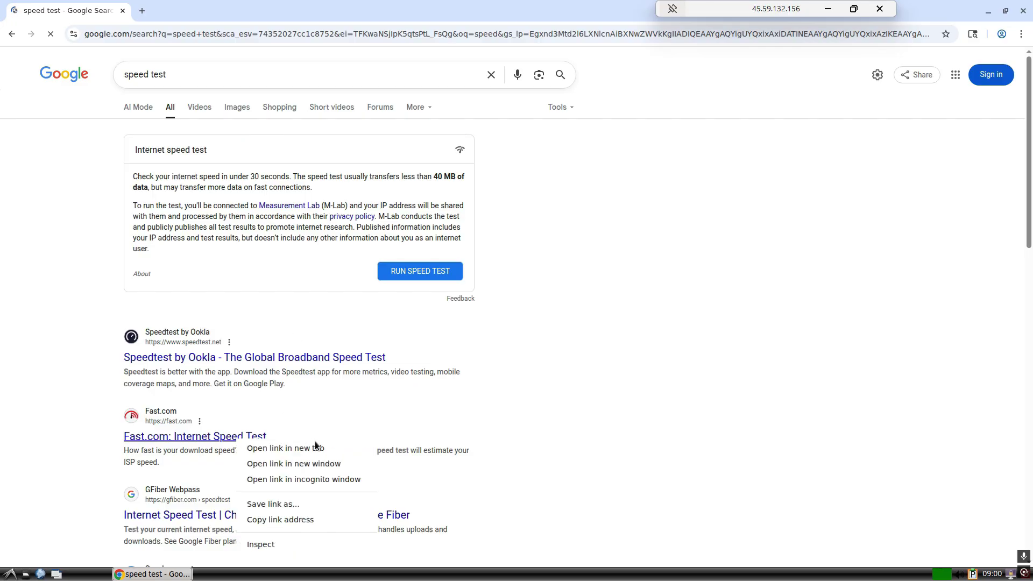
pyautogui.press('Escape')
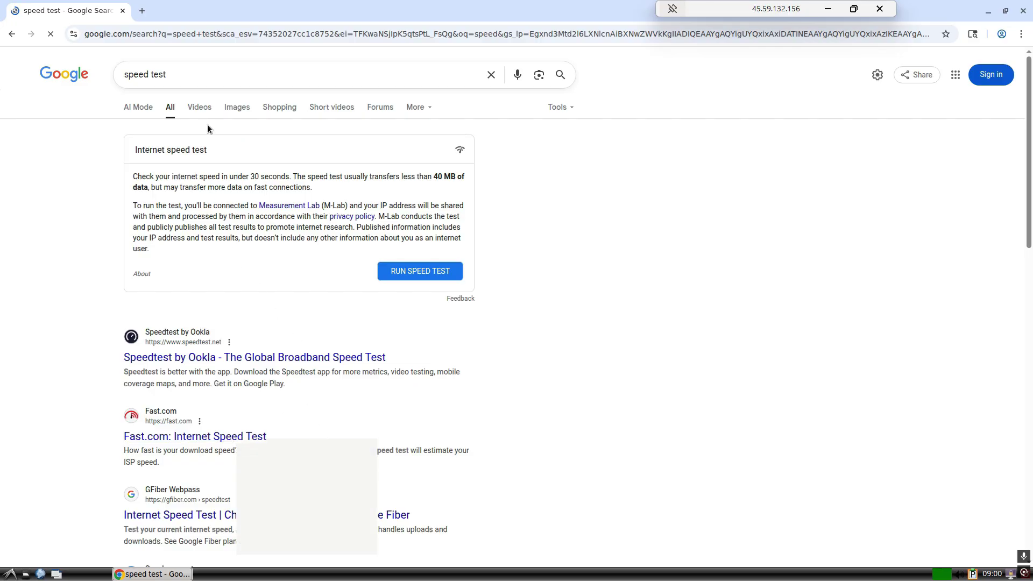